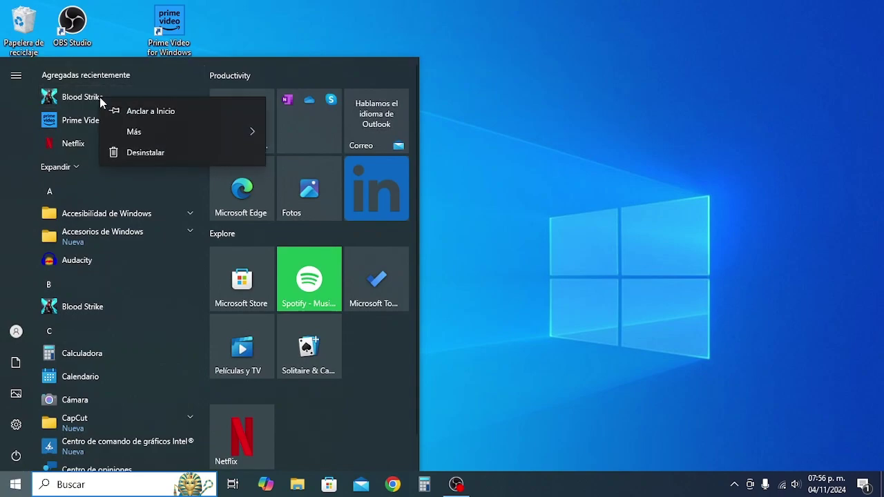
- Place a Blood Strike shortcut on the desktop from its recently added app entry, and request the game's uninstallation from that entry
{"action": "left_click_drag", "start_coordinate": [99, 97], "coordinate": [359, 45]}
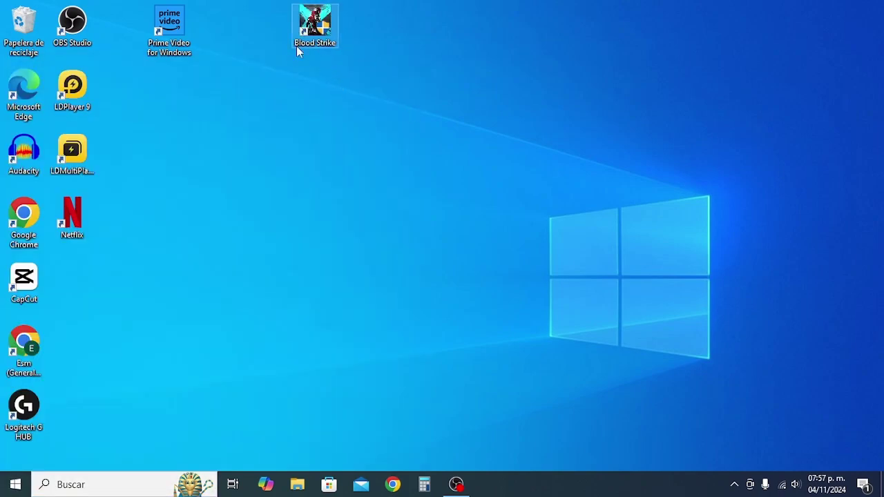
{"action": "left_click", "coordinate": [16, 486]}
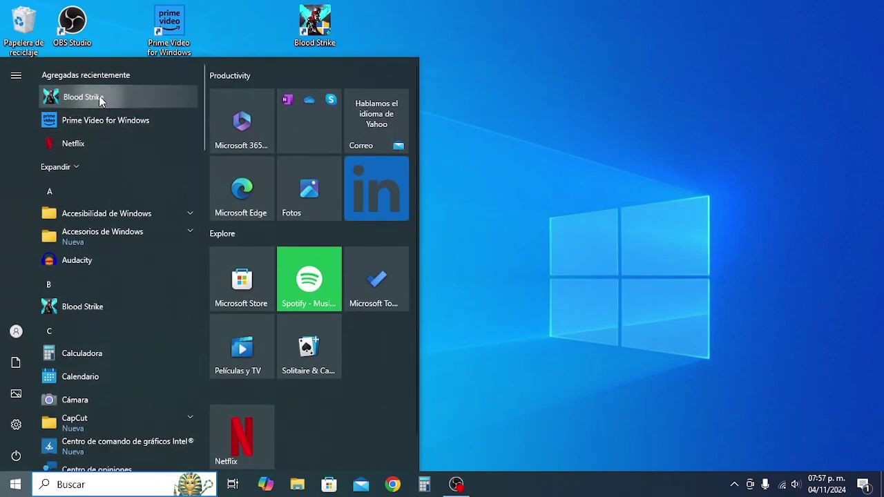
{"action": "right_click", "coordinate": [99, 97]}
{"action": "left_click", "coordinate": [137, 152]}
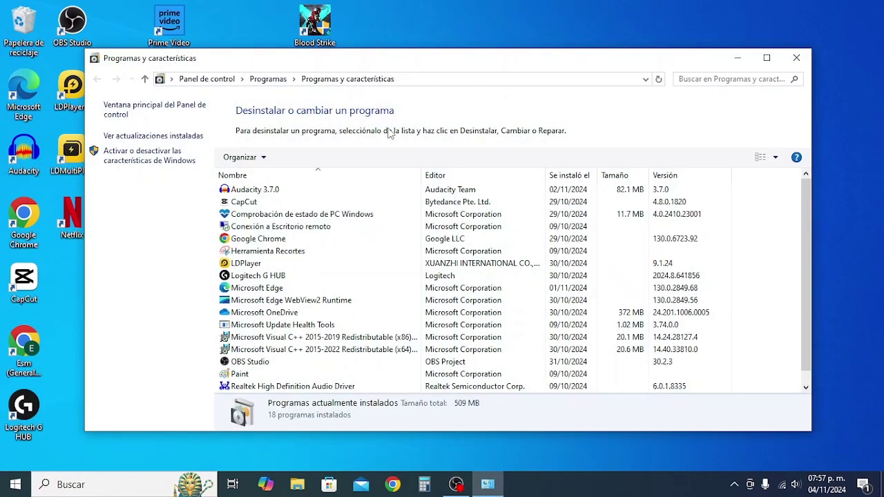
- Look through the installed programs for Blood Strike, search the list for "blood", and close Programas y características
{"action": "scroll", "coordinate": [337, 227], "scroll_direction": "down", "scroll_amount": 1}
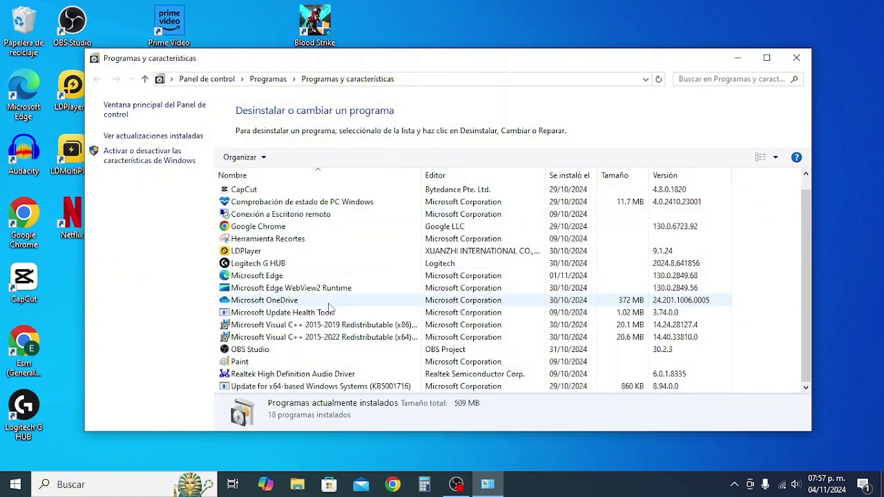
{"action": "scroll", "coordinate": [329, 307], "scroll_direction": "up", "scroll_amount": 1}
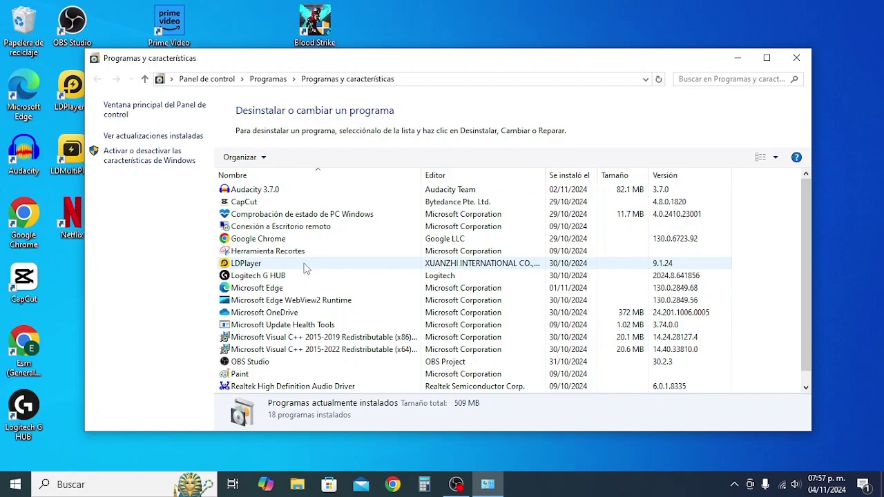
{"action": "scroll", "coordinate": [306, 268], "scroll_direction": "down", "scroll_amount": 1}
{"action": "scroll", "coordinate": [311, 338], "scroll_direction": "up", "scroll_amount": 1}
{"action": "scroll", "coordinate": [566, 262], "scroll_direction": "down", "scroll_amount": 1}
{"action": "scroll", "coordinate": [567, 254], "scroll_direction": "up", "scroll_amount": 1}
{"action": "scroll", "coordinate": [566, 303], "scroll_direction": "down", "scroll_amount": 1}
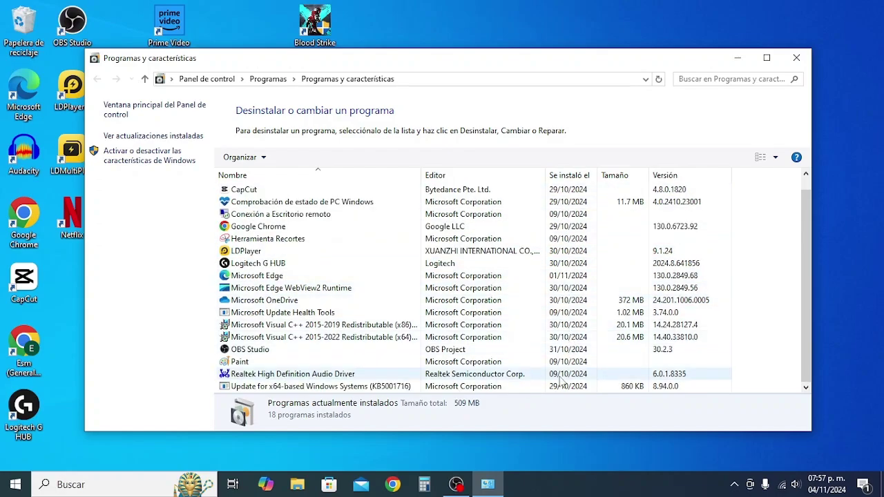
{"action": "left_click", "coordinate": [729, 80]}
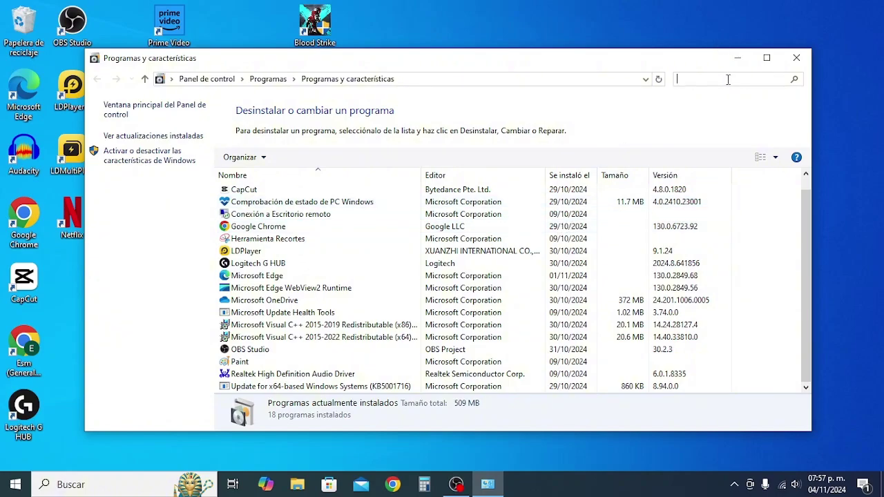
{"action": "type", "text": "bl"}
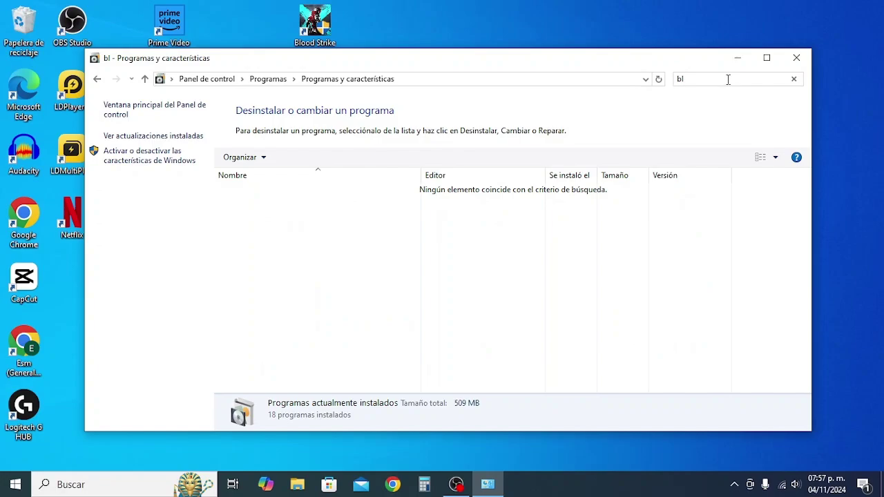
{"action": "type", "text": "ood"}
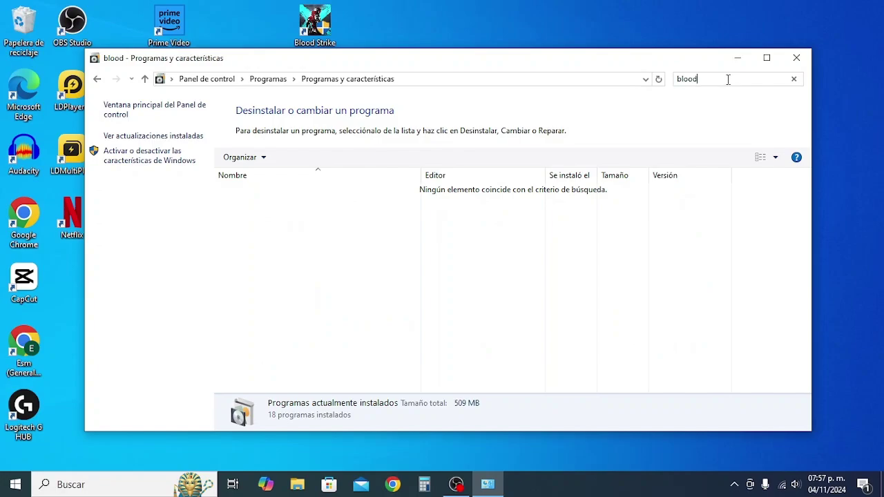
{"action": "left_click", "coordinate": [797, 58]}
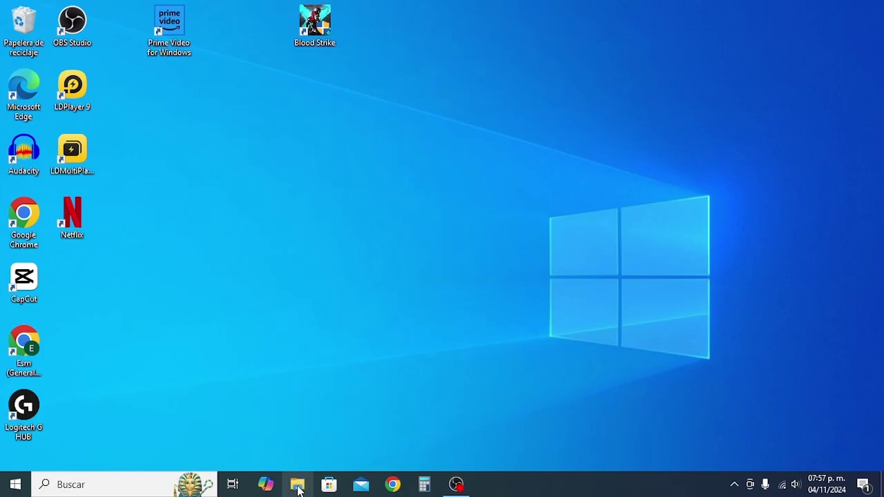
- Open the file location of the Blood Strike desktop shortcut to view the game's folder, and close that window
{"action": "right_click", "coordinate": [316, 20]}
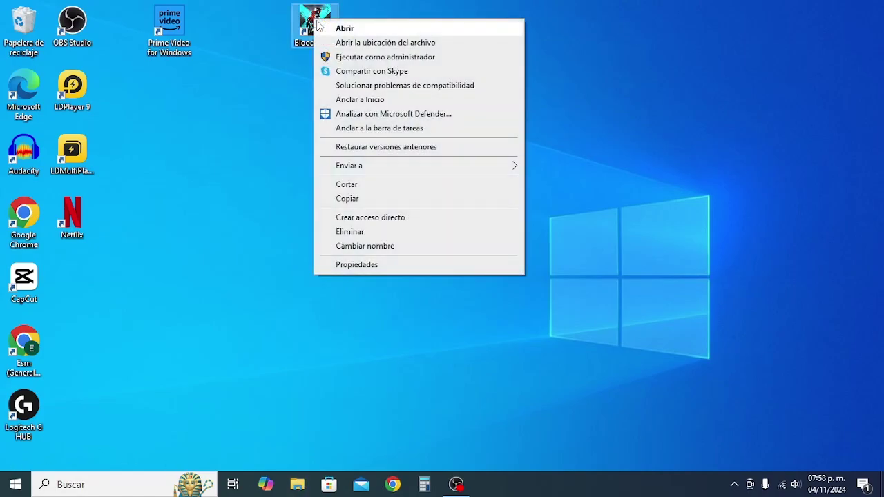
{"action": "left_click", "coordinate": [378, 45]}
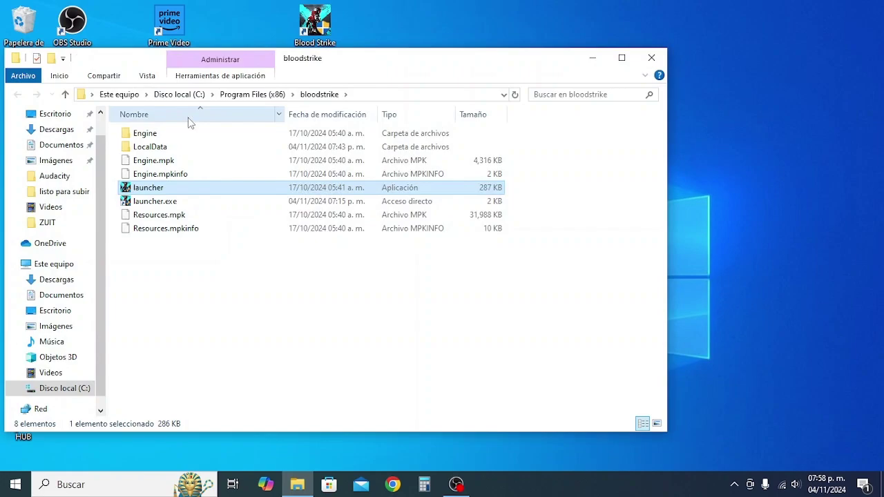
{"action": "left_click", "coordinate": [651, 59]}
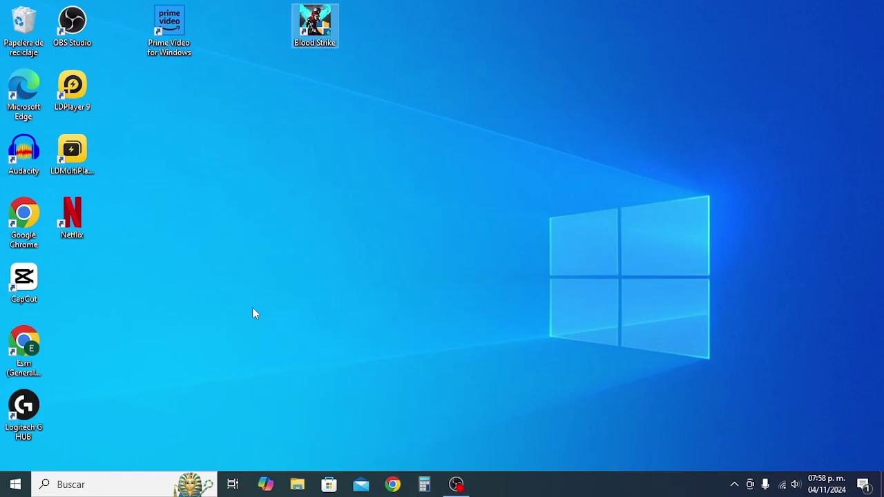
- Open the file location of the recently added Blood Strike app entry, and close that window
{"action": "left_click", "coordinate": [4, 489]}
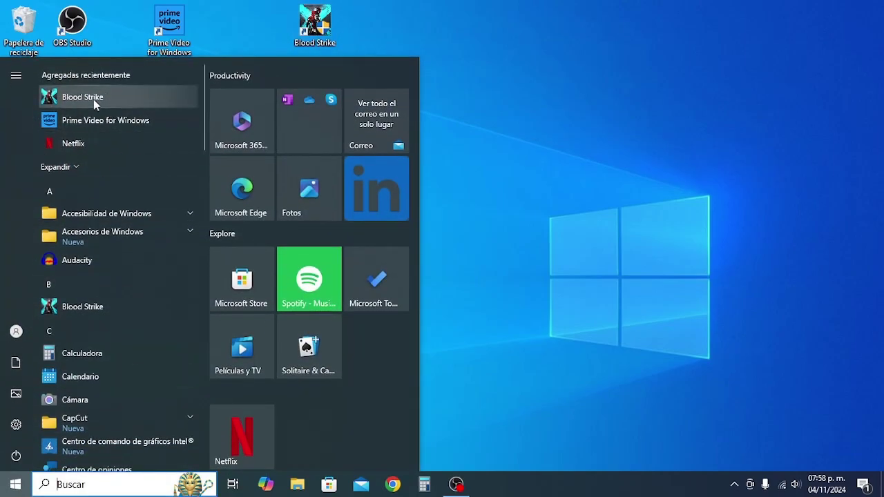
{"action": "right_click", "coordinate": [86, 97]}
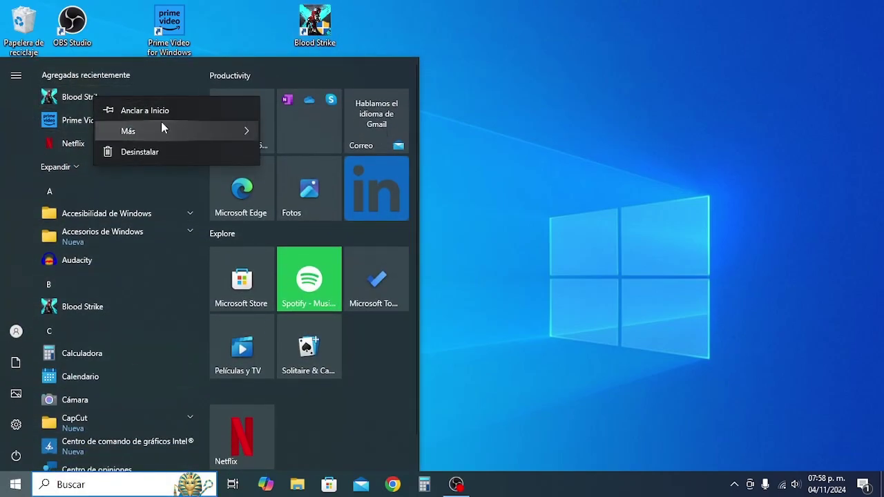
{"action": "mouse_move", "coordinate": [162, 126]}
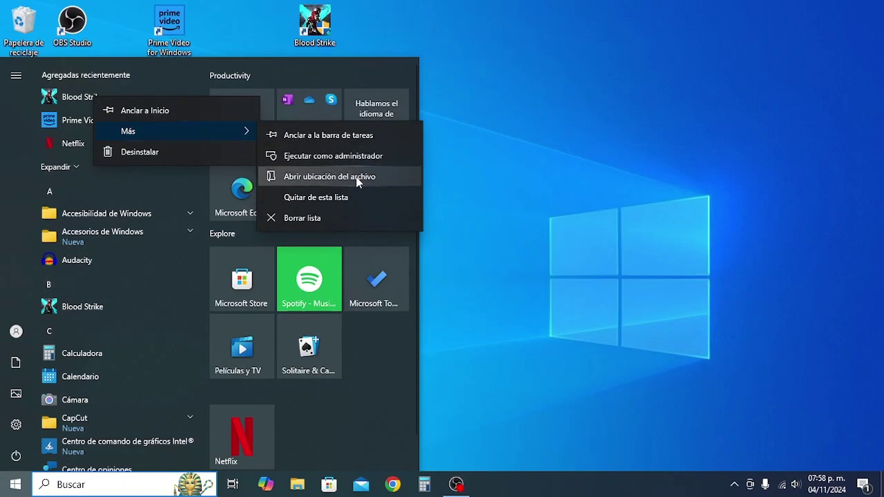
{"action": "left_click", "coordinate": [356, 179]}
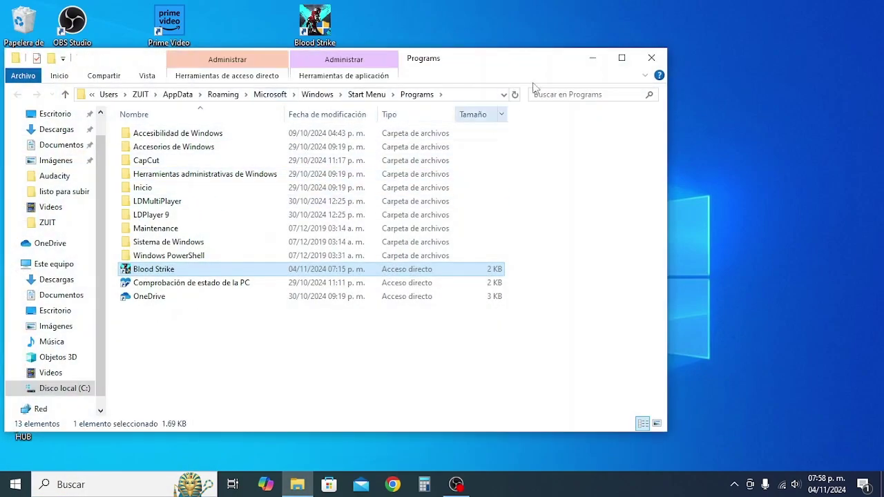
{"action": "left_click", "coordinate": [651, 58]}
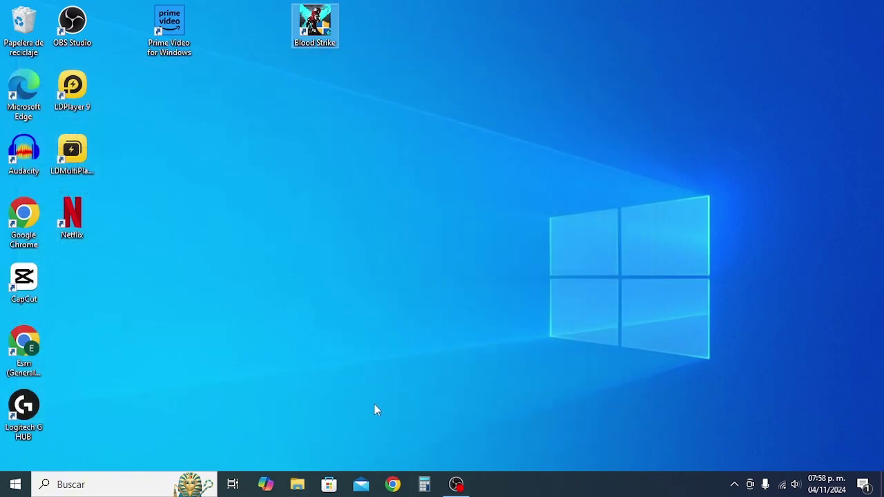
- Find Explorador de archivos by searching "ex", browse to the bloodstrike folder in Archivos de programa (x86) on drive C:, and minimize the window
{"action": "left_click", "coordinate": [299, 487]}
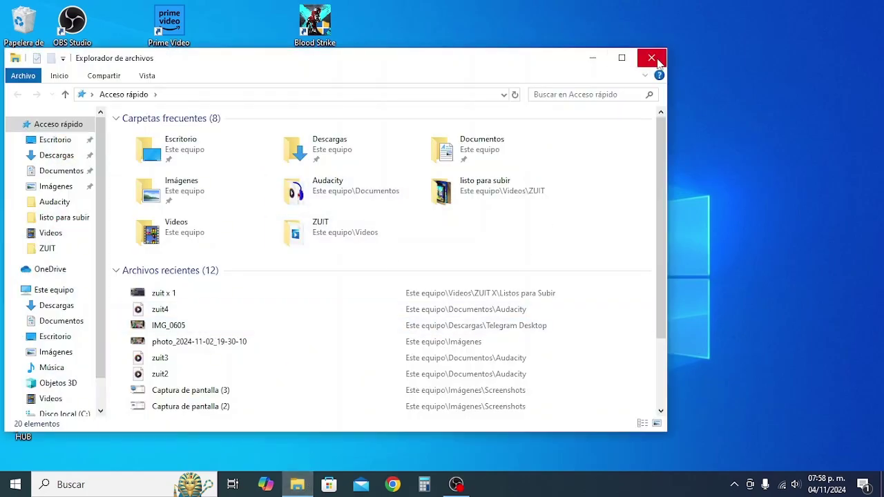
{"action": "left_click", "coordinate": [651, 58]}
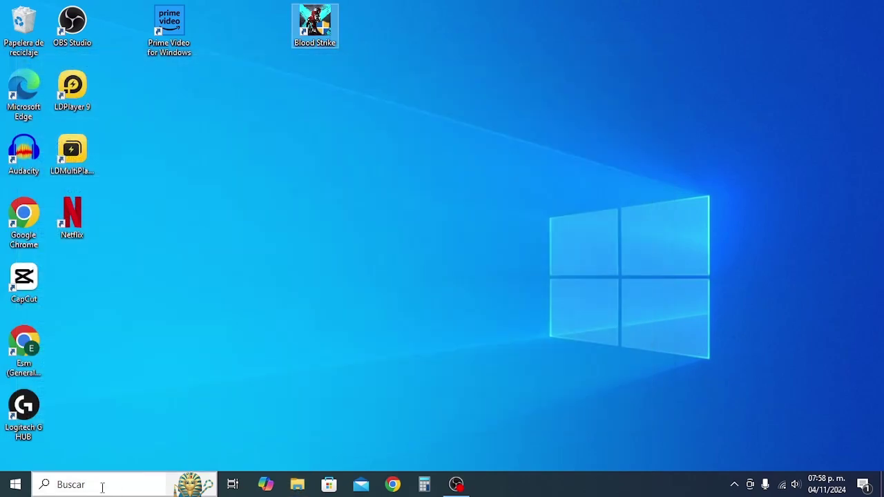
{"action": "left_click", "coordinate": [102, 486]}
{"action": "type", "text": "e"}
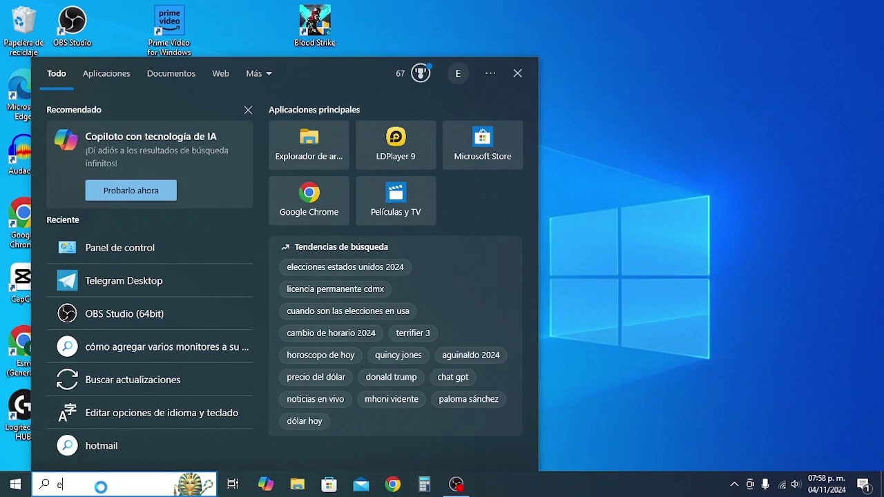
{"action": "type", "text": "x"}
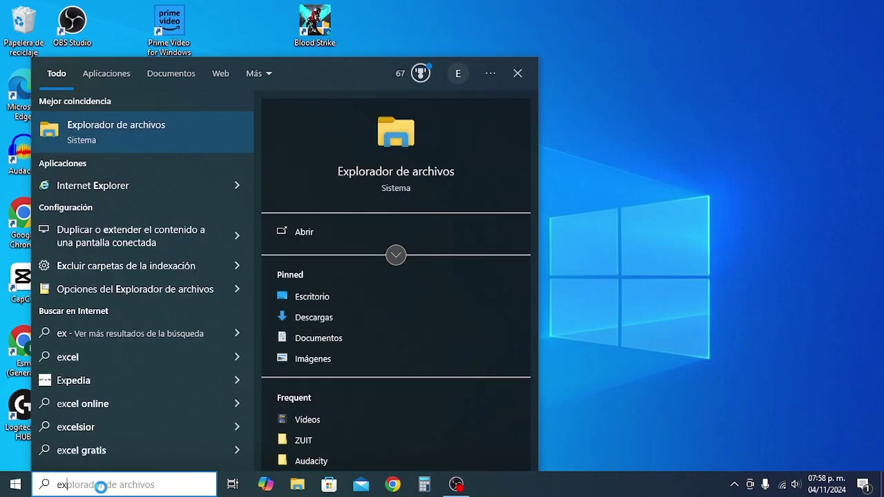
{"action": "left_click", "coordinate": [151, 148]}
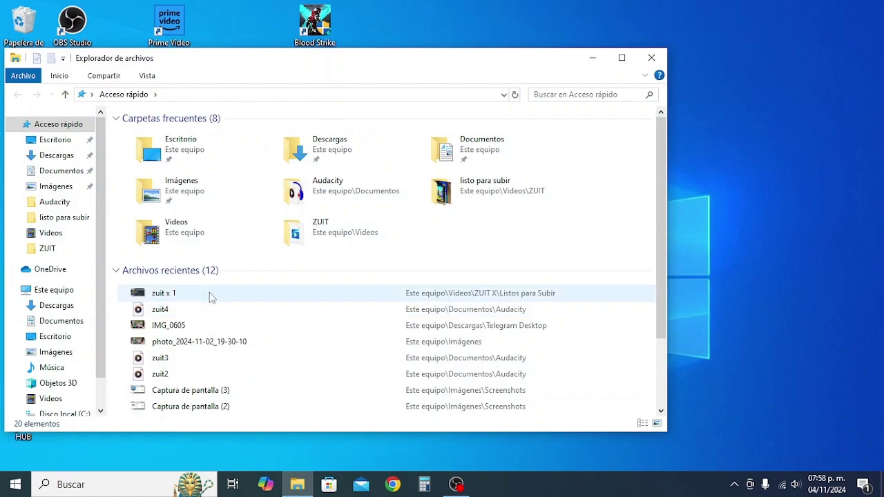
{"action": "left_click", "coordinate": [56, 290]}
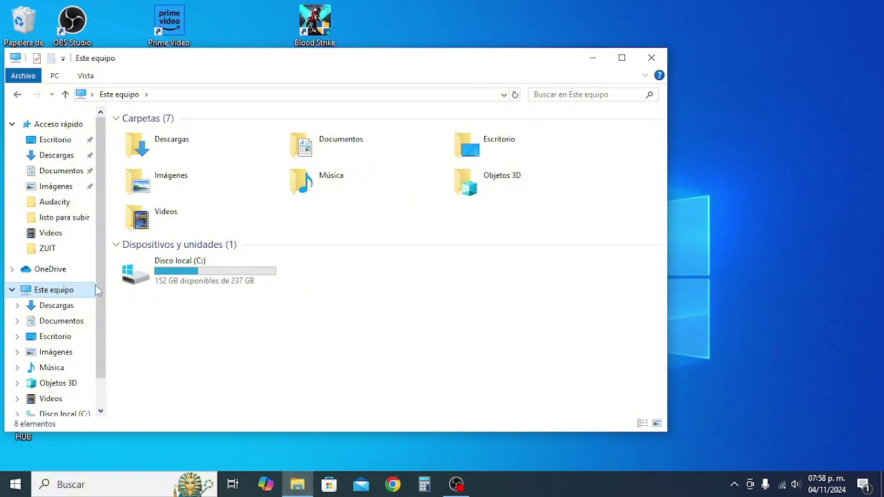
{"action": "double_click", "coordinate": [201, 267]}
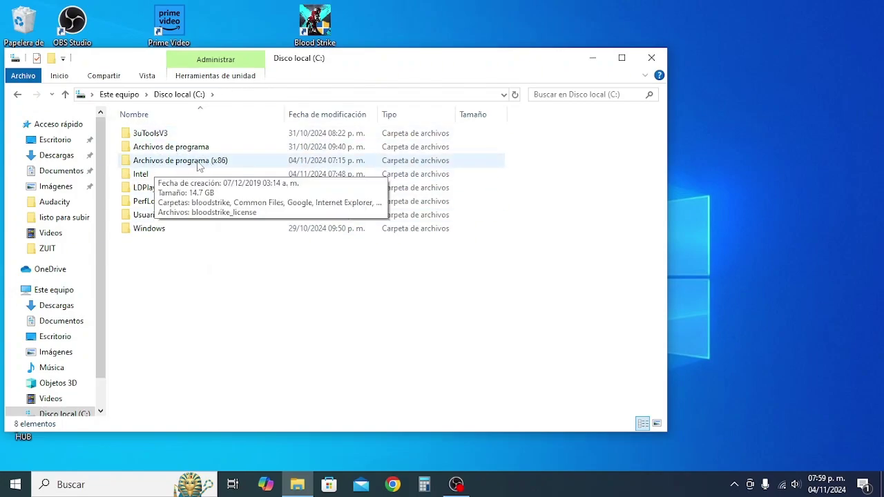
{"action": "double_click", "coordinate": [191, 166]}
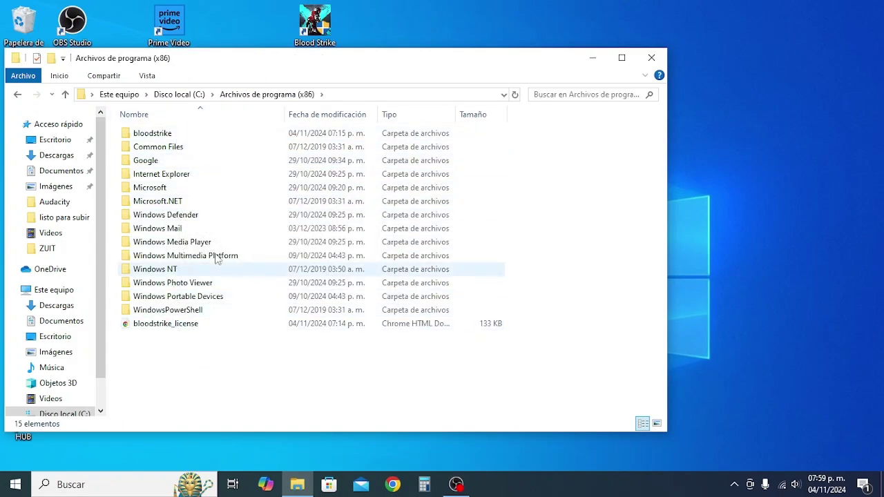
{"action": "double_click", "coordinate": [166, 134]}
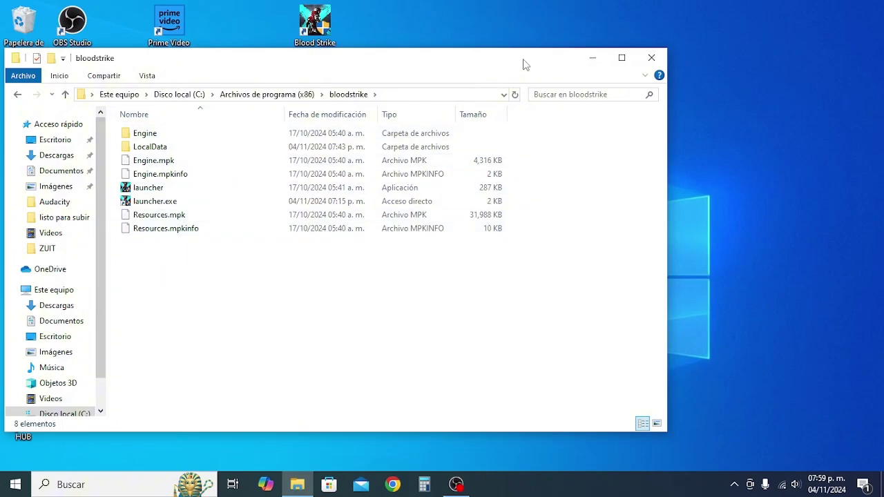
{"action": "left_click", "coordinate": [591, 58]}
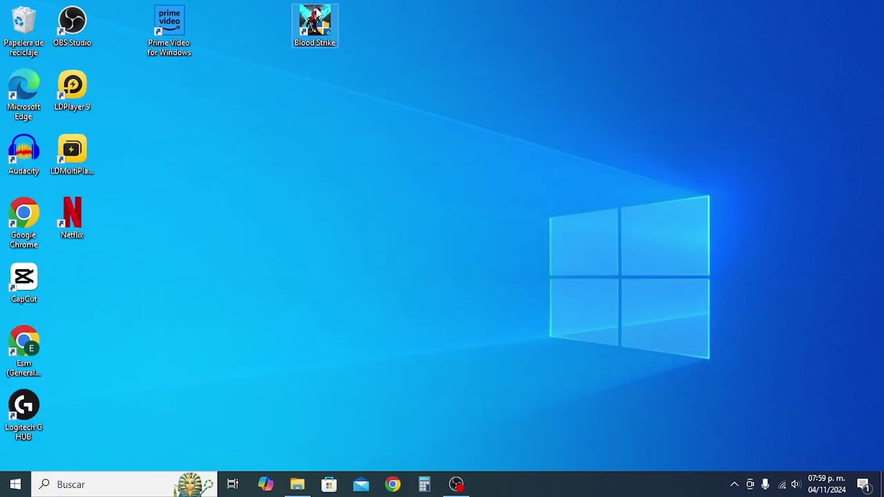
- Go to the bloodstrike folder through the desktop shortcut's file location, delete all its files and subfolders, and minimize the window
{"action": "right_click", "coordinate": [317, 13]}
{"action": "left_click", "coordinate": [357, 33]}
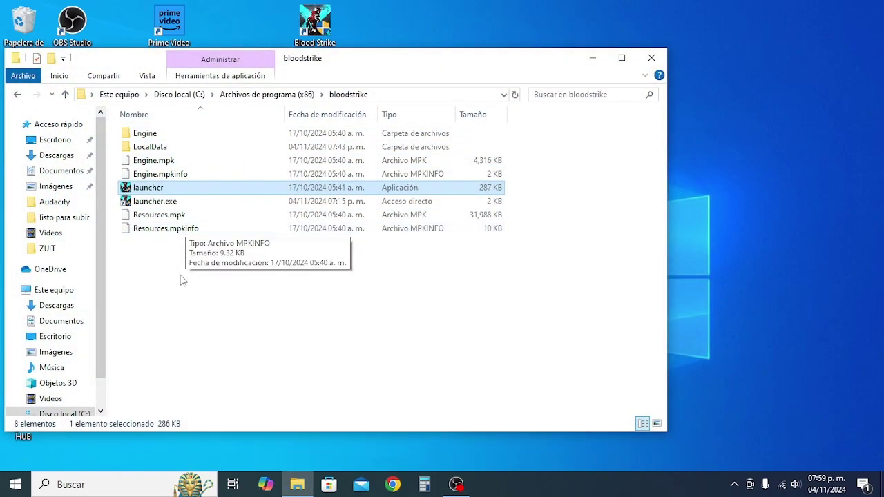
{"action": "left_click_drag", "start_coordinate": [214, 292], "coordinate": [132, 126]}
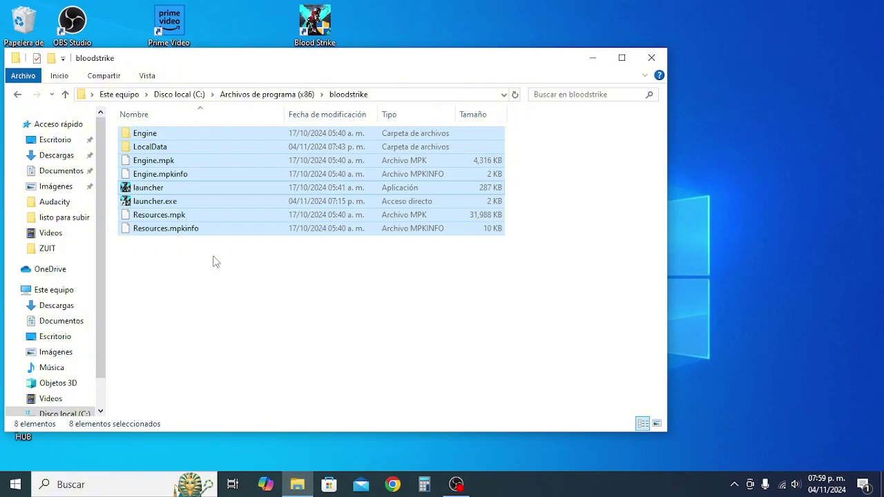
{"action": "right_click", "coordinate": [172, 140]}
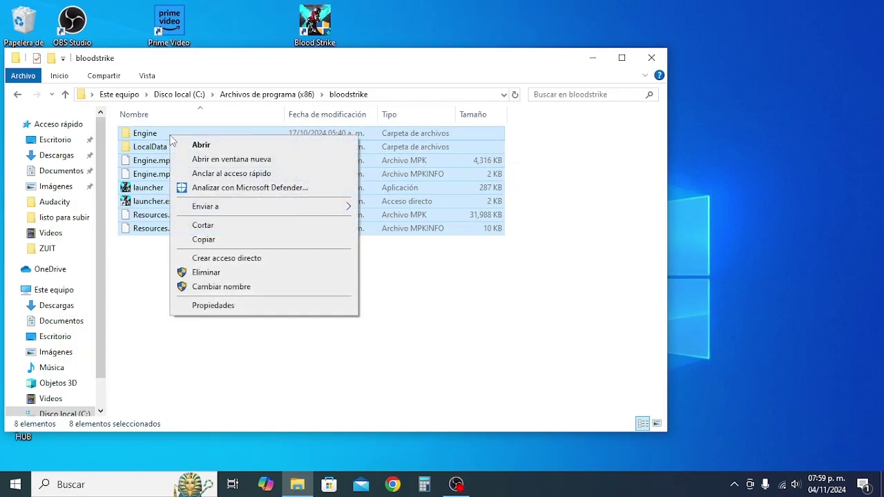
{"action": "left_click", "coordinate": [207, 273]}
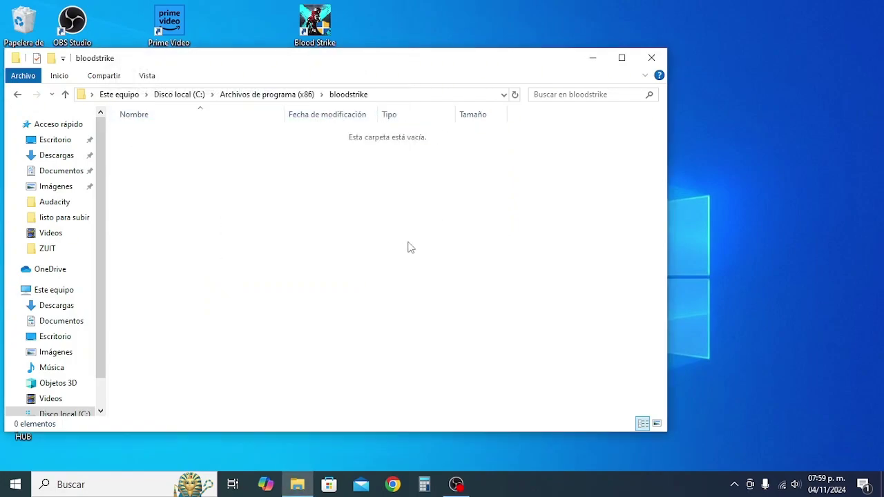
{"action": "left_click", "coordinate": [596, 58]}
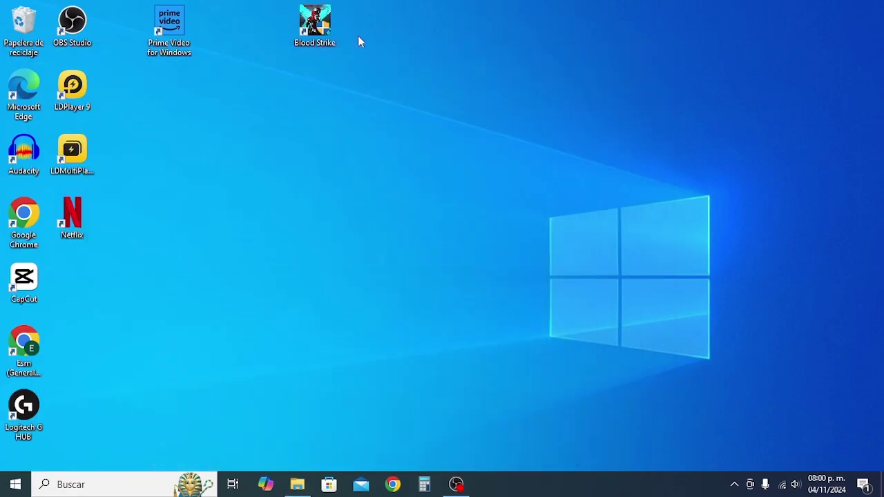
- Empty the Papelera de reciclaje and confirm the permanent deletion of its contents
{"action": "right_click", "coordinate": [26, 25]}
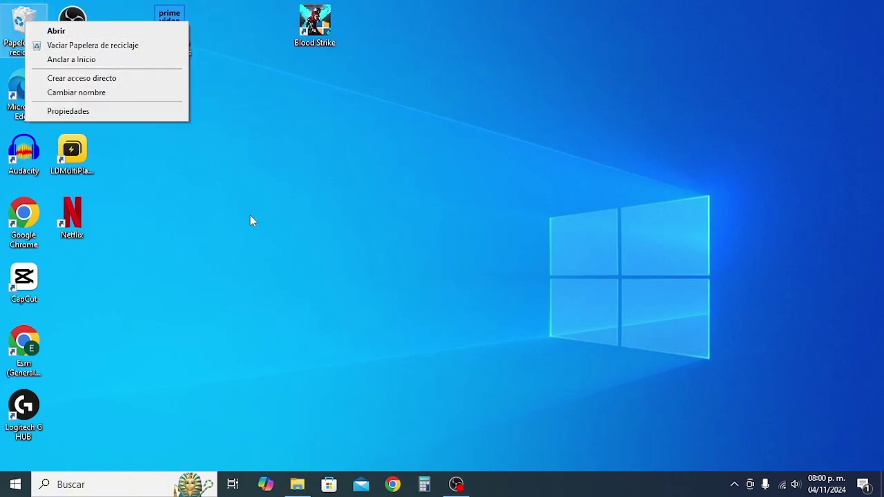
{"action": "left_click", "coordinate": [252, 221]}
{"action": "right_click", "coordinate": [25, 26]}
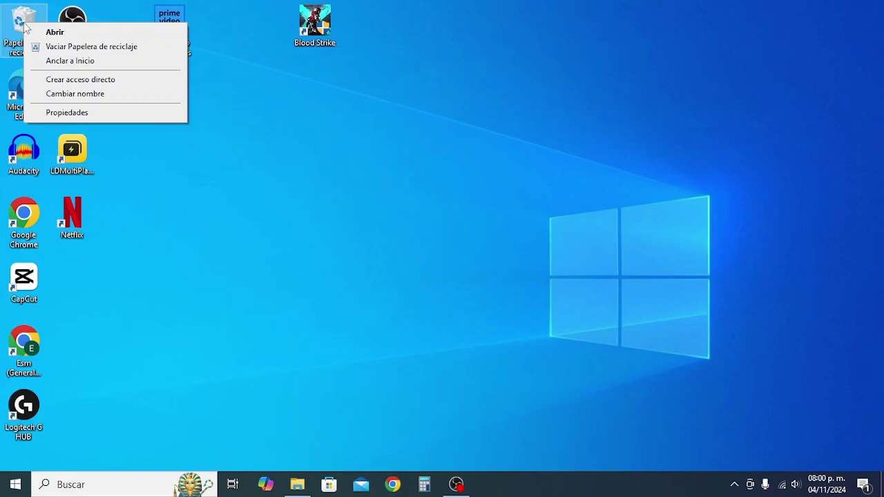
{"action": "left_click", "coordinate": [61, 46]}
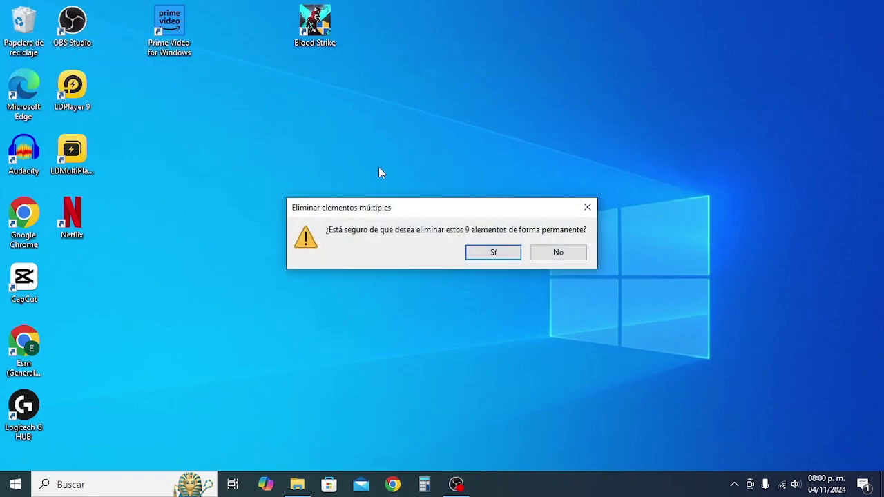
{"action": "left_click", "coordinate": [493, 252]}
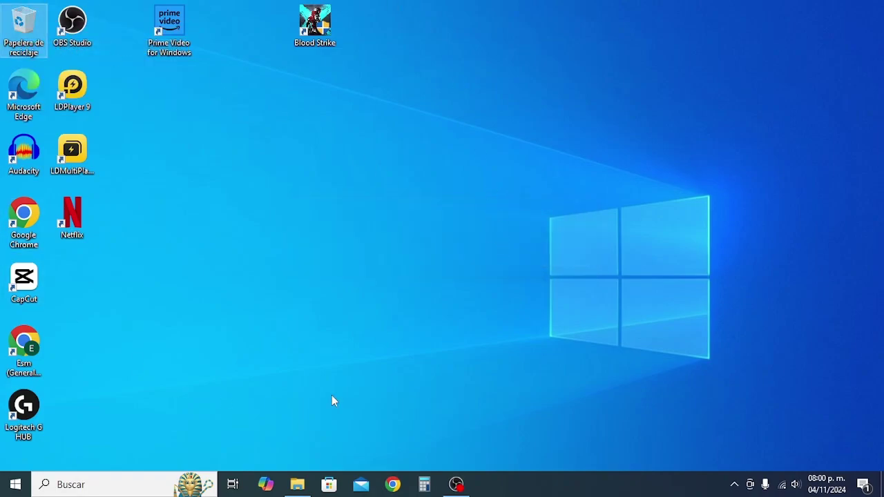
- Try to launch Blood Strike from its recently added app entry and its desktop shortcut, dismissing the missing shortcut dialog each time
{"action": "left_click", "coordinate": [15, 484]}
{"action": "left_click", "coordinate": [578, 161]}
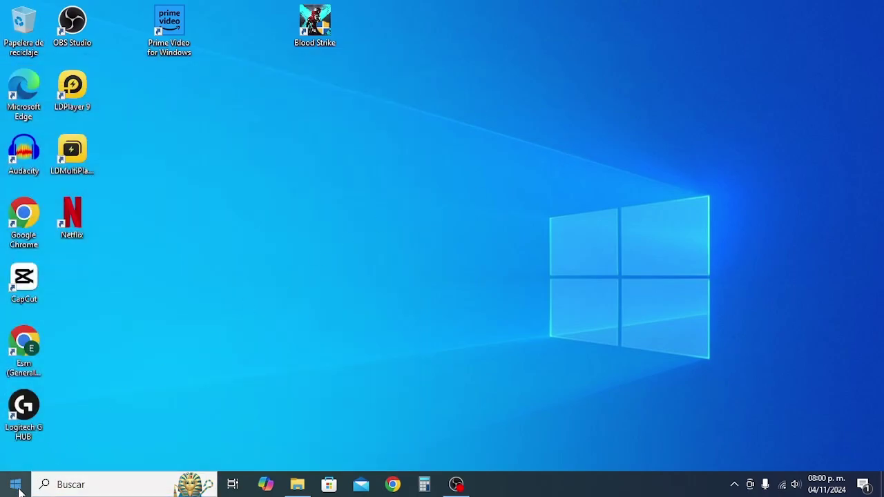
{"action": "left_click", "coordinate": [15, 484]}
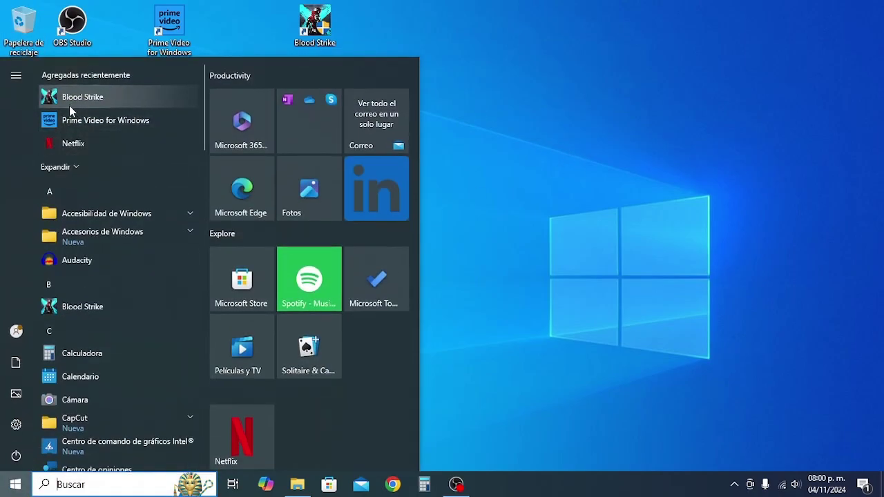
{"action": "left_click", "coordinate": [91, 101]}
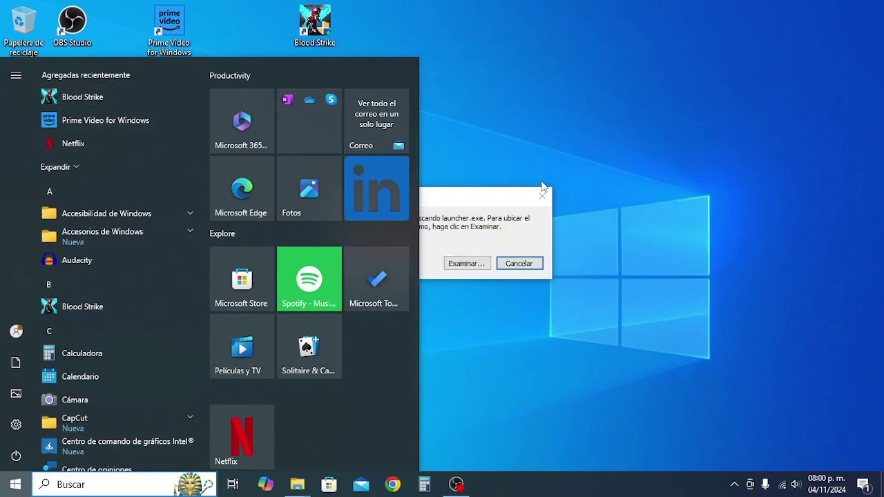
{"action": "left_click", "coordinate": [487, 200]}
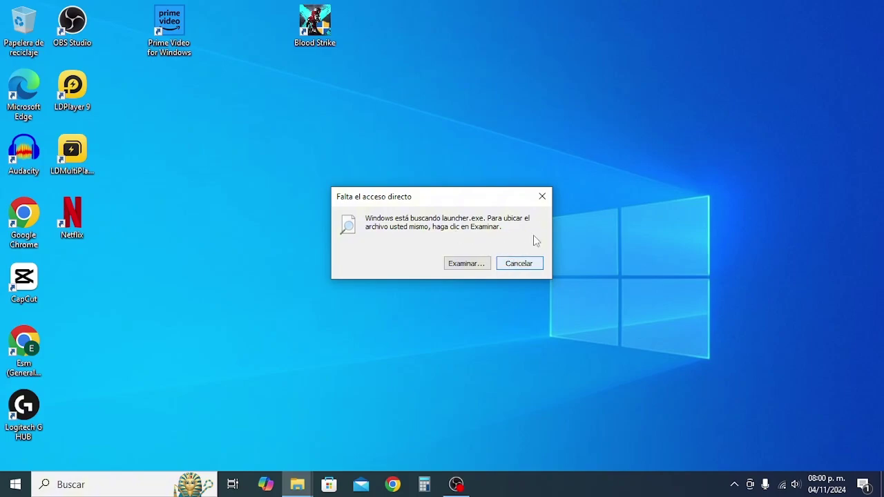
{"action": "left_click", "coordinate": [542, 196]}
{"action": "left_click", "coordinate": [14, 484]}
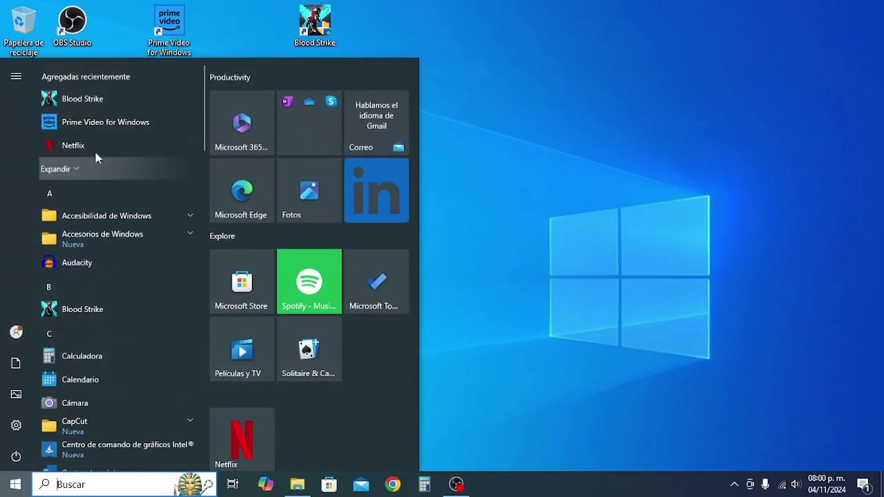
{"action": "left_click", "coordinate": [107, 99]}
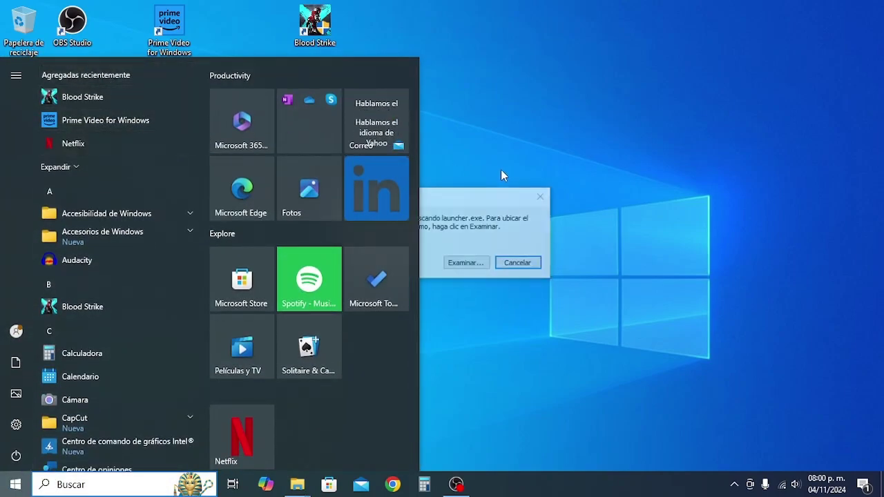
{"action": "left_click", "coordinate": [519, 261]}
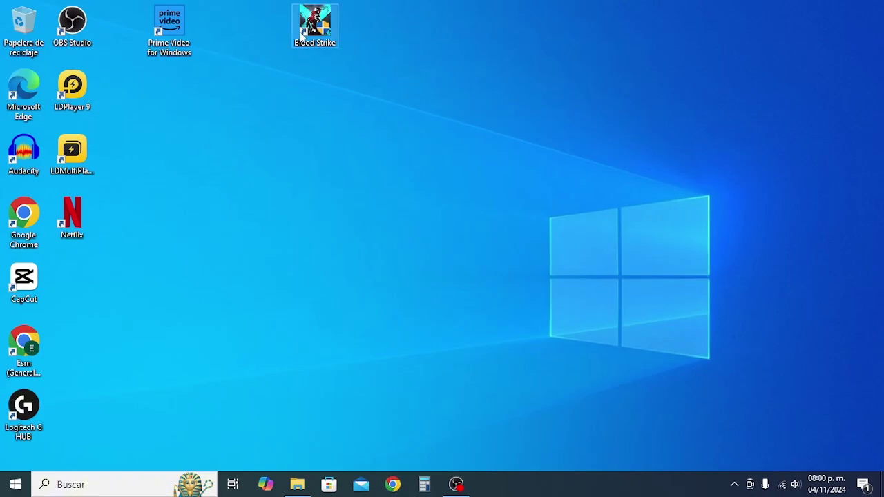
{"action": "double_click", "coordinate": [314, 22]}
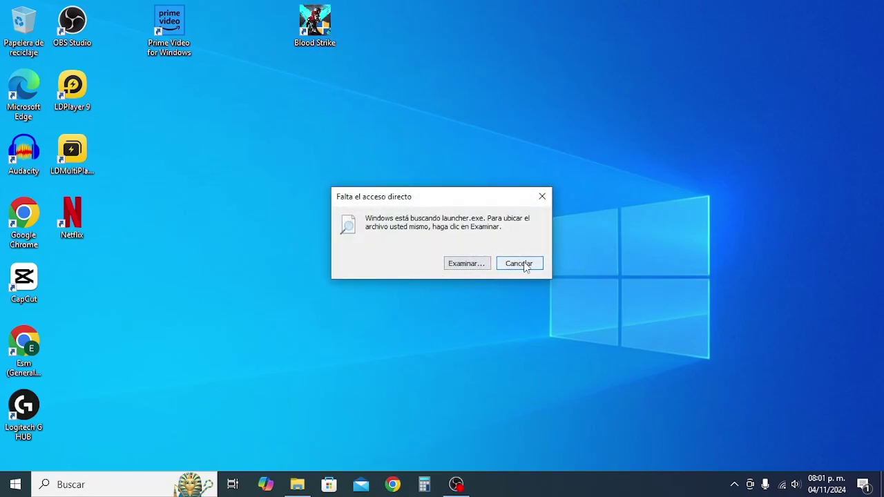
{"action": "left_click", "coordinate": [529, 264]}
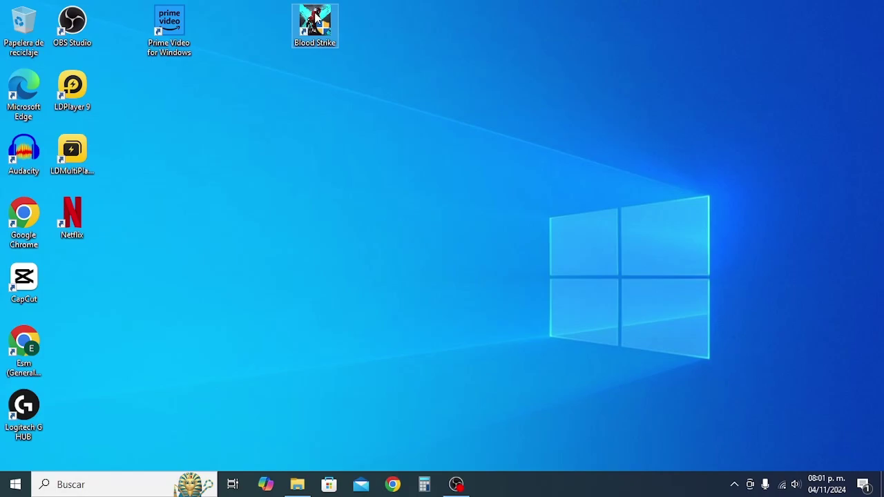
- Delete the Blood Strike shortcut from the desktop
{"action": "mouse_move", "coordinate": [315, 21]}
{"action": "left_mouse_down"}
{"action": "mouse_move", "coordinate": [28, 20]}
{"action": "mouse_move", "coordinate": [219, 19]}
{"action": "mouse_move", "coordinate": [169, 25]}
{"action": "mouse_move", "coordinate": [169, 38]}
{"action": "mouse_move", "coordinate": [25, 28]}
{"action": "mouse_move", "coordinate": [312, 23]}
{"action": "mouse_move", "coordinate": [304, 25]}
{"action": "left_mouse_up"}
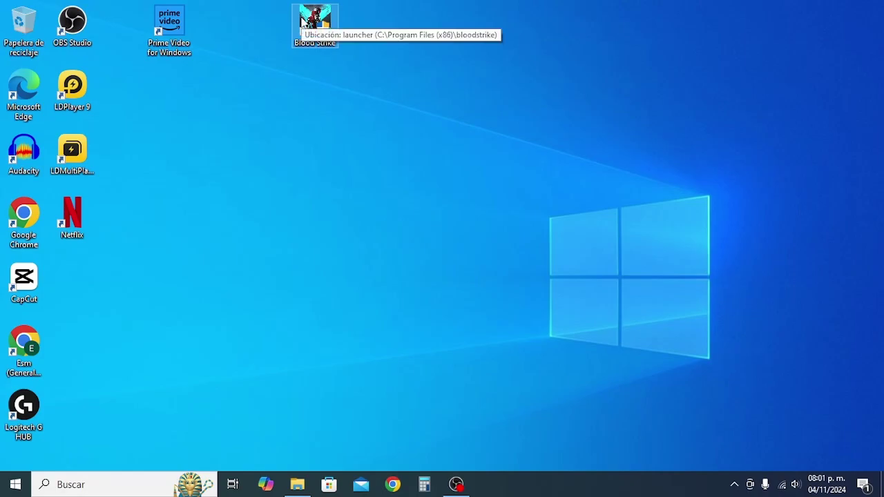
{"action": "right_click", "coordinate": [303, 20]}
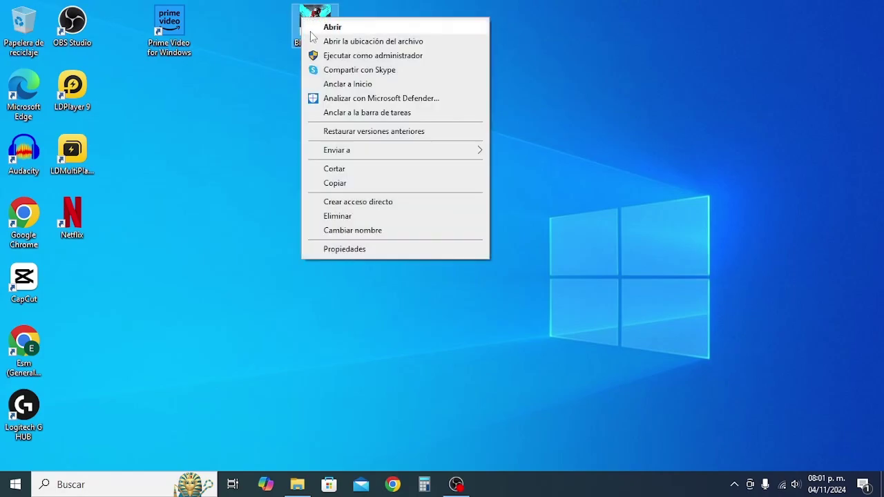
{"action": "left_click", "coordinate": [346, 216]}
- Choose to uninstall the recently added Blood Strike app entry, look for the game among the installed programs, and close the window
{"action": "left_click", "coordinate": [15, 484]}
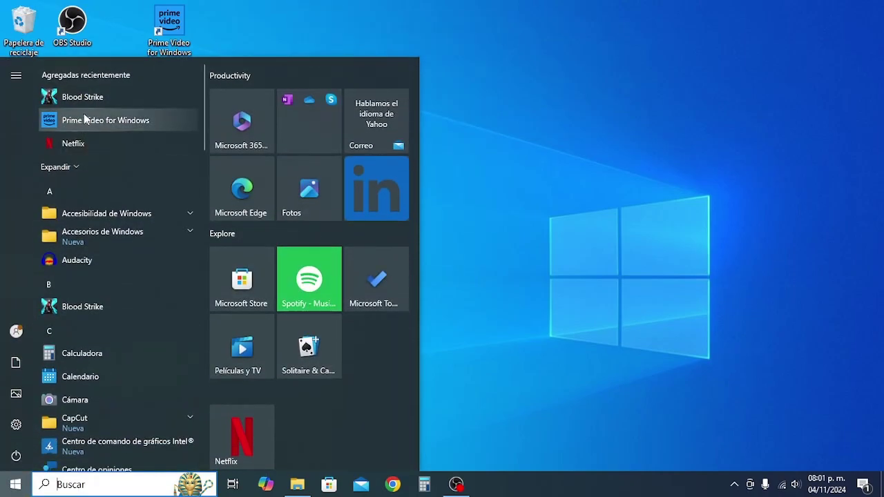
{"action": "right_click", "coordinate": [89, 97]}
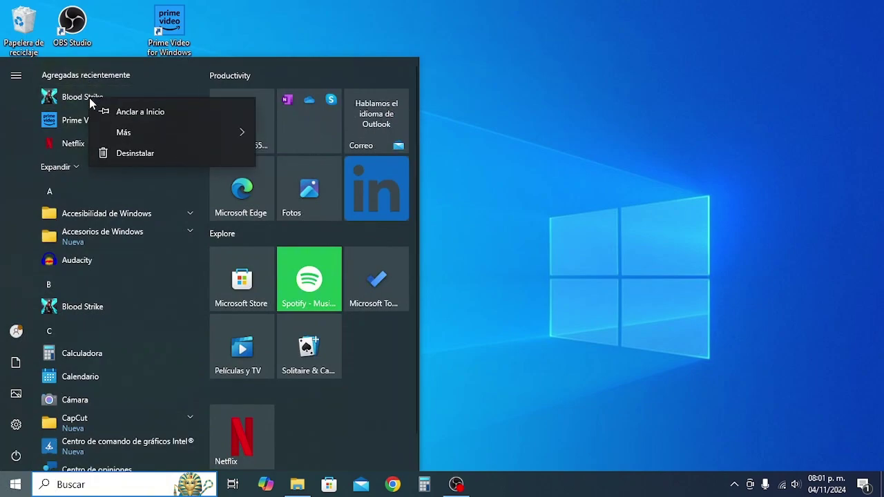
{"action": "left_click", "coordinate": [143, 155]}
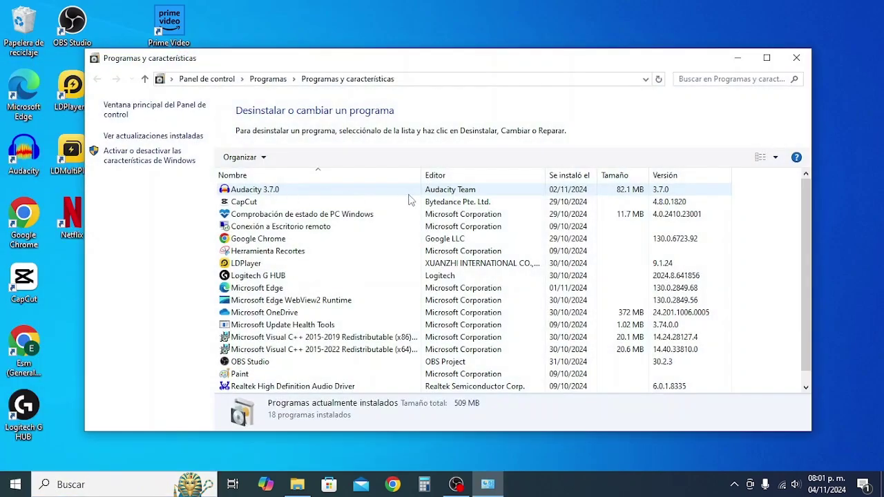
{"action": "scroll", "coordinate": [296, 227], "scroll_direction": "down", "scroll_amount": 1}
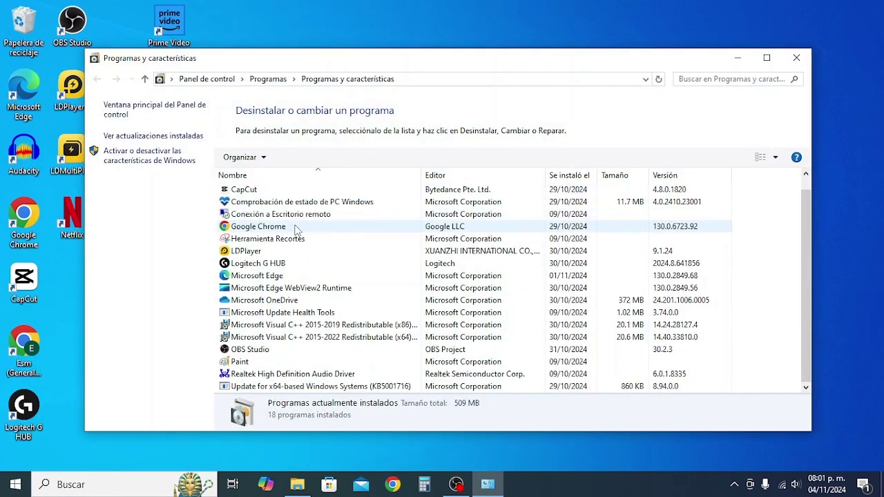
{"action": "left_click", "coordinate": [797, 57]}
- Open the file location of the Blood Strike app entry, delete its shortcut from the Programs folder, and close the window
{"action": "left_click", "coordinate": [15, 484]}
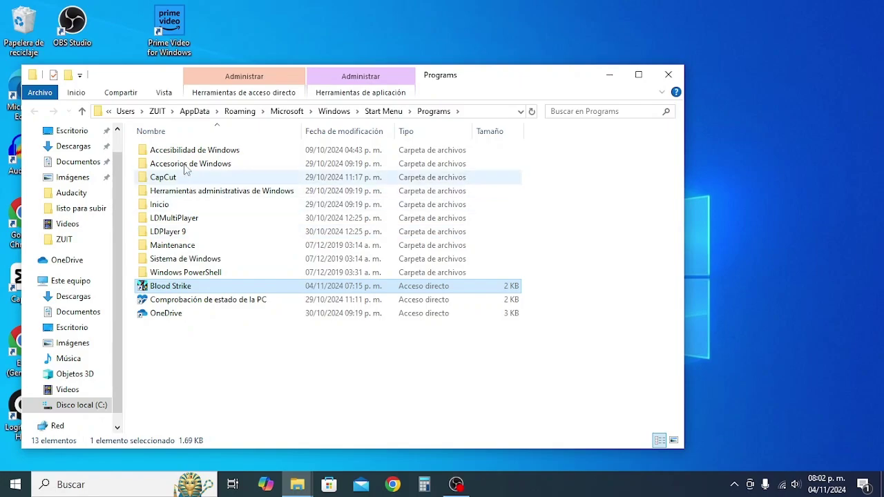
{"action": "right_click", "coordinate": [167, 290]}
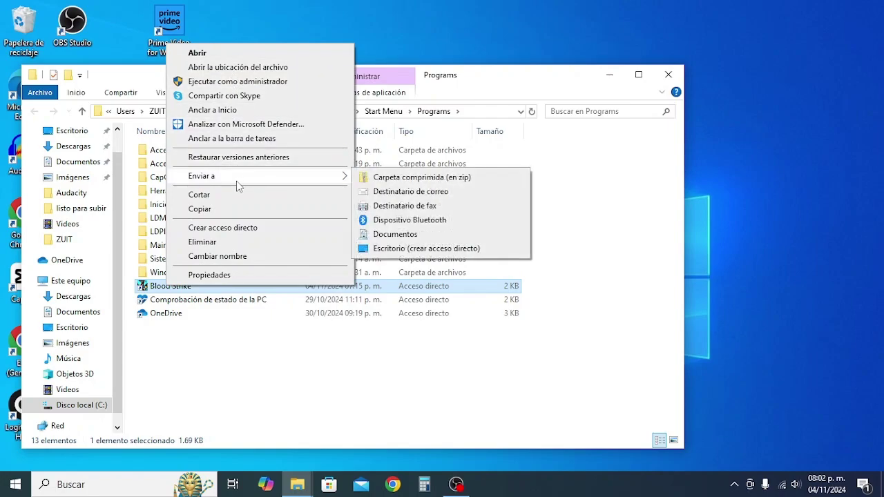
{"action": "left_click", "coordinate": [219, 239]}
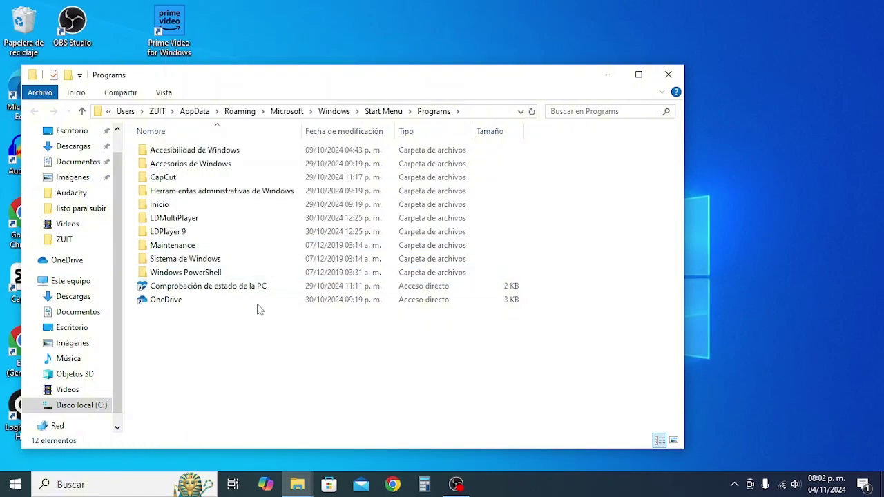
{"action": "left_click", "coordinate": [668, 74]}
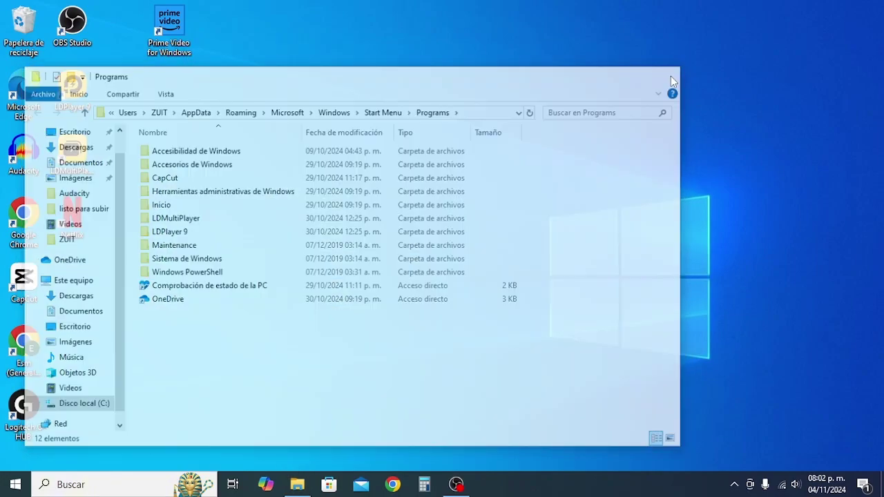
- Check the recently added and alphabetical app lists for any remaining Blood Strike entry
{"action": "left_click", "coordinate": [15, 485]}
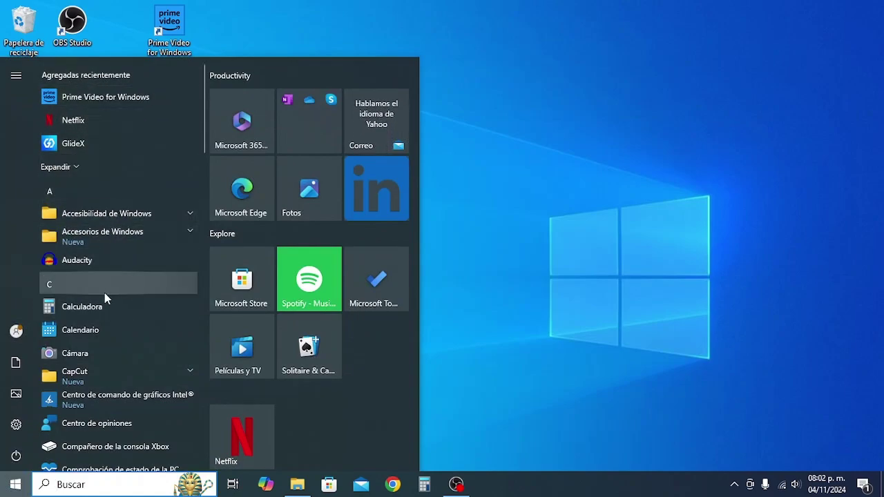
{"action": "scroll", "coordinate": [136, 361], "scroll_direction": "down", "scroll_amount": 5}
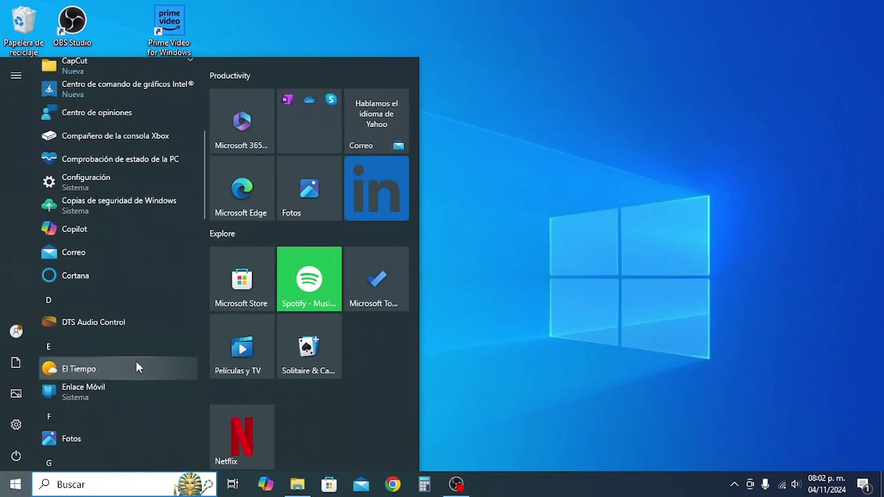
{"action": "scroll", "coordinate": [136, 361], "scroll_direction": "up", "scroll_amount": 5}
{"action": "left_click", "coordinate": [474, 163]}
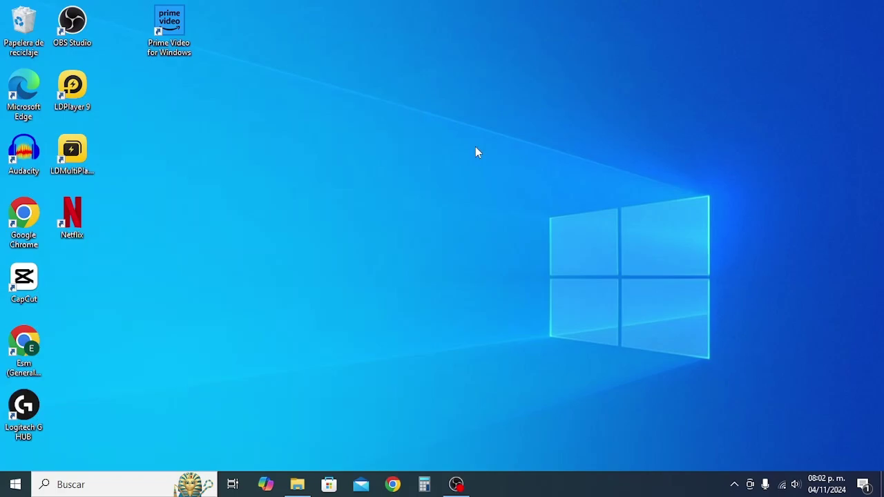
- Restore both deleted Blood Strike shortcuts from the Papelera de reciclaje and close its window
{"action": "right_click", "coordinate": [27, 24]}
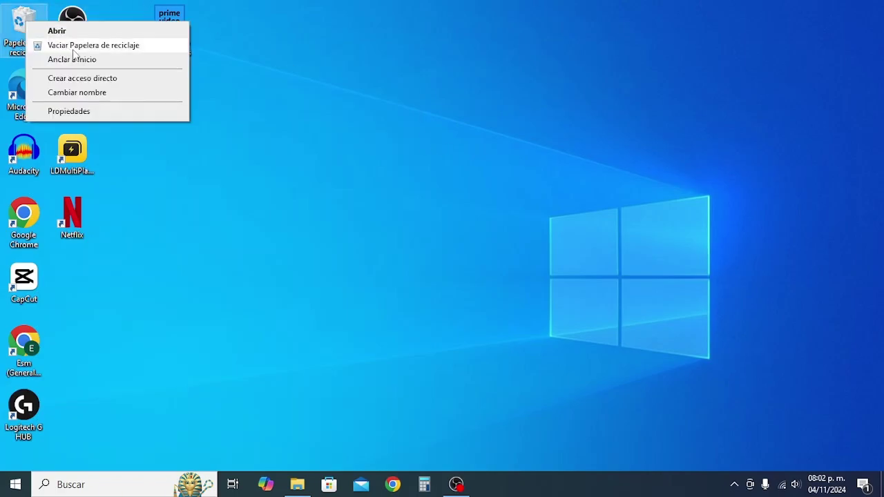
{"action": "left_click", "coordinate": [19, 29]}
{"action": "double_click", "coordinate": [18, 29]}
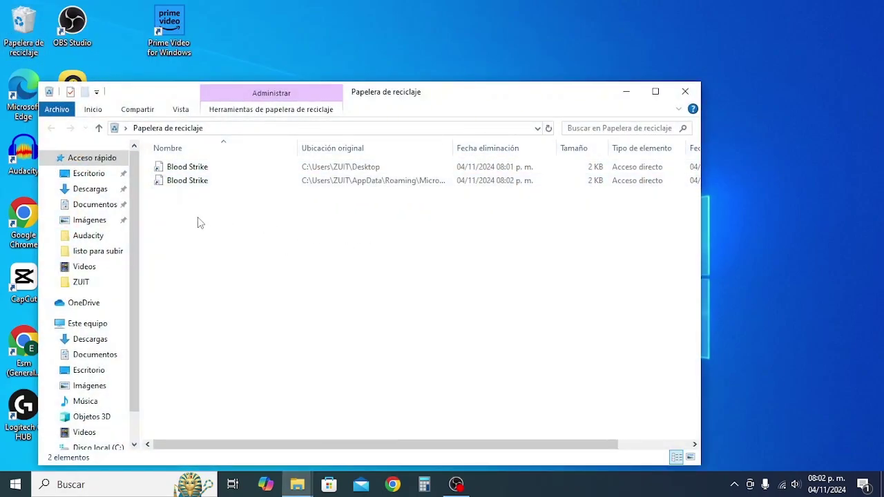
{"action": "left_click_drag", "start_coordinate": [198, 217], "coordinate": [169, 164]}
{"action": "right_click", "coordinate": [192, 165]}
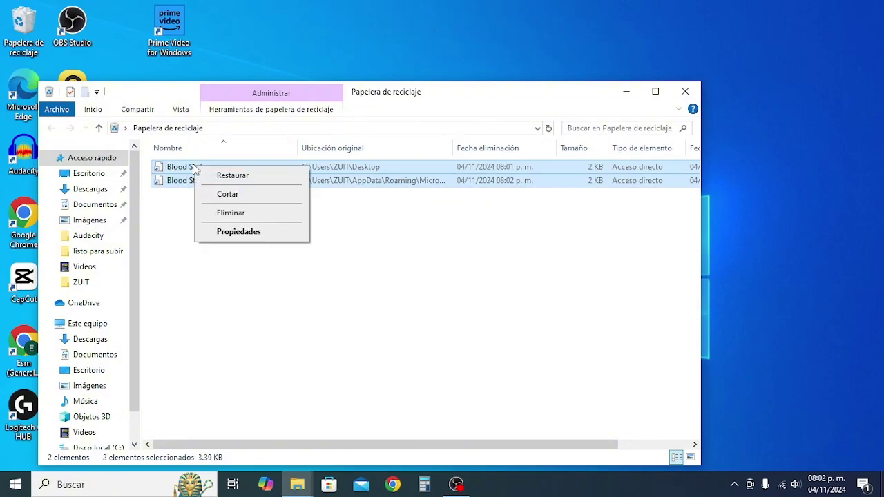
{"action": "left_click", "coordinate": [232, 176]}
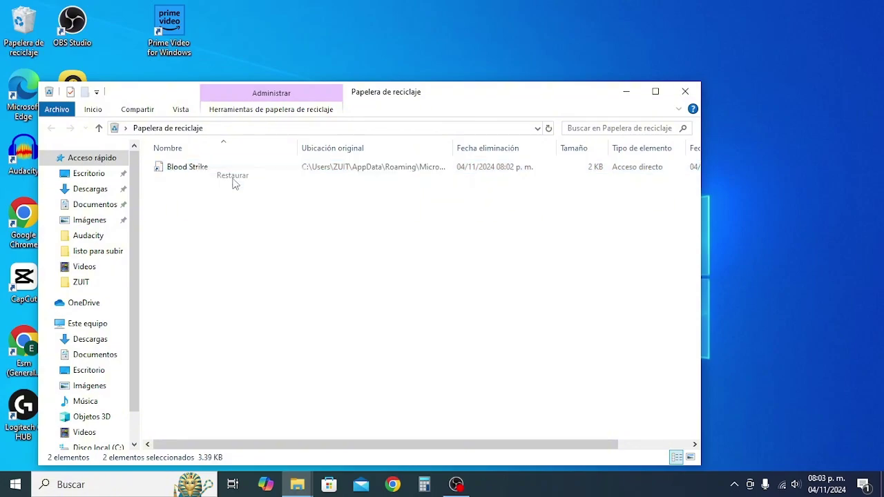
{"action": "left_click", "coordinate": [697, 92]}
- Open the file location of the Blood Strike Start menu entry, delete its shortcut from the Programs folder, and close the window
{"action": "left_click", "coordinate": [8, 487]}
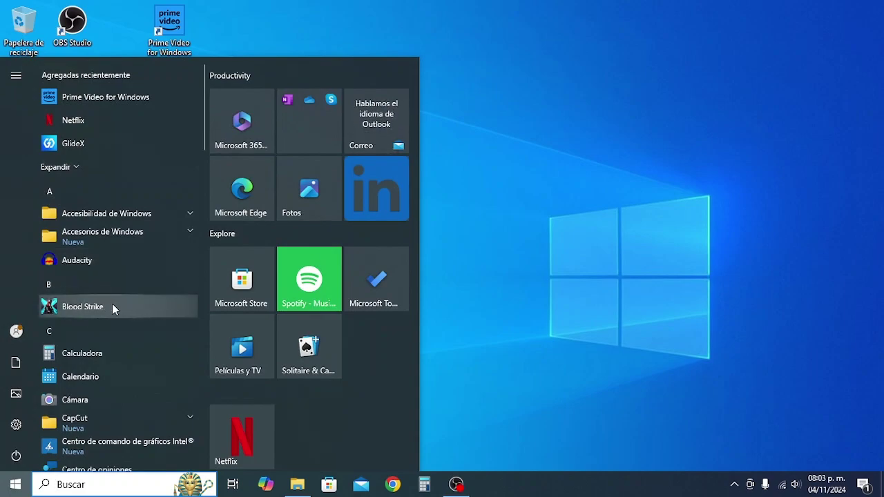
{"action": "right_click", "coordinate": [112, 304]}
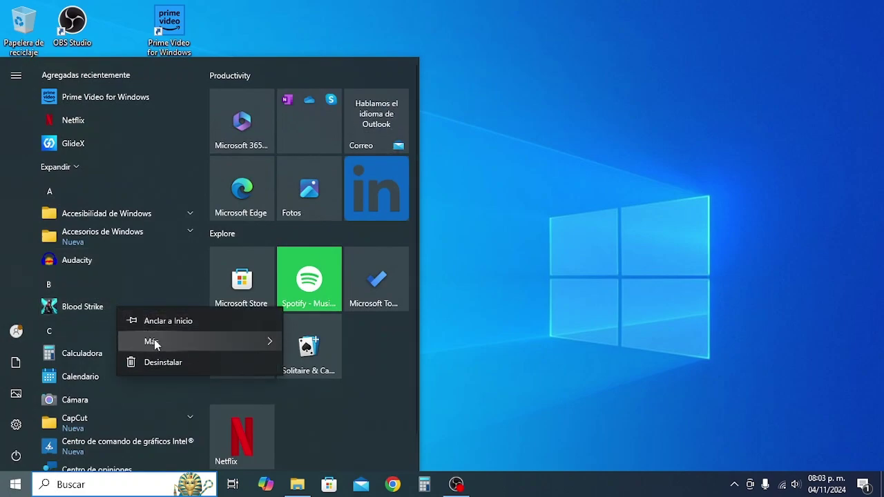
{"action": "mouse_move", "coordinate": [159, 338]}
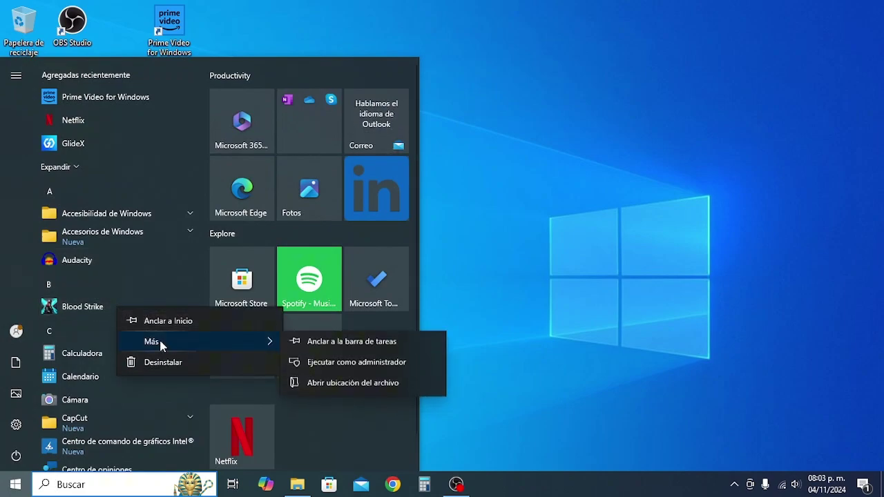
{"action": "left_click", "coordinate": [349, 387]}
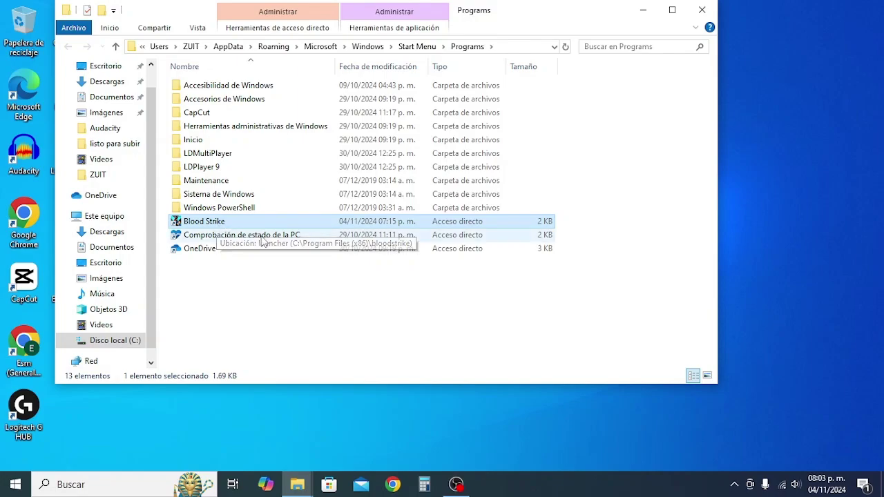
{"action": "right_click", "coordinate": [201, 224]}
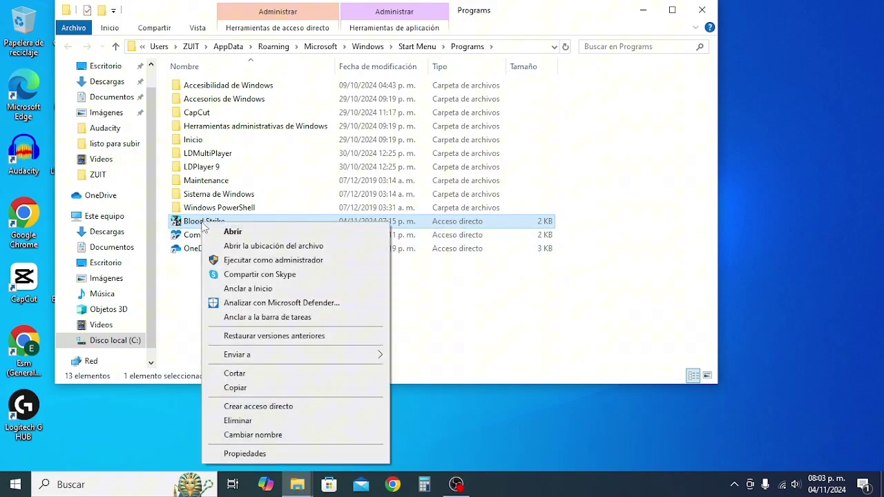
{"action": "left_click", "coordinate": [241, 421]}
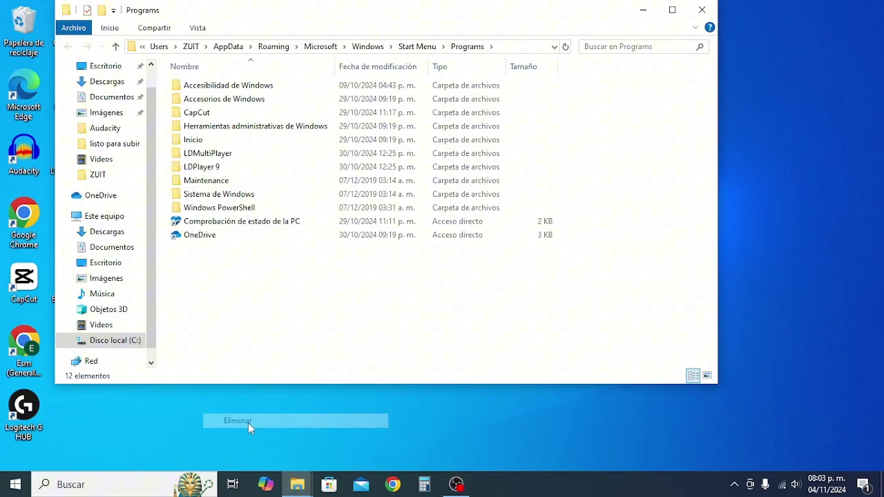
{"action": "left_click", "coordinate": [702, 10]}
- Search Windows for "blood" and open the file location of the Blood Strike application
{"action": "left_click", "coordinate": [16, 485]}
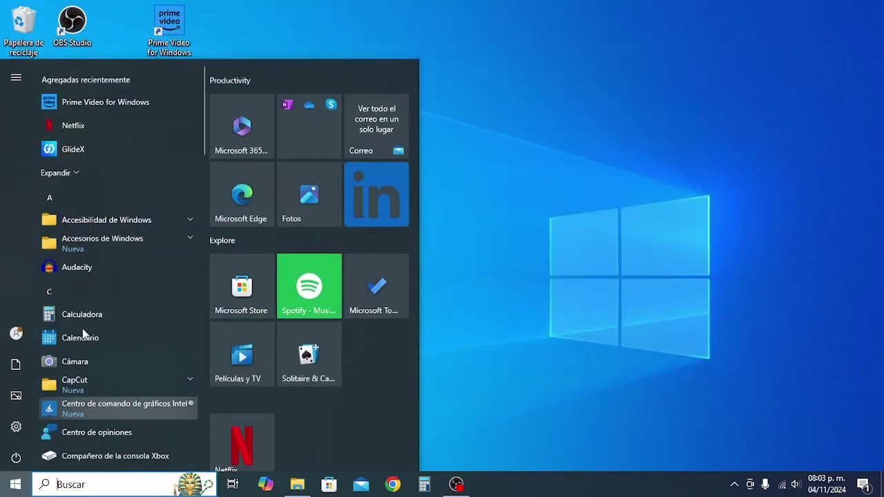
{"action": "left_click", "coordinate": [144, 485]}
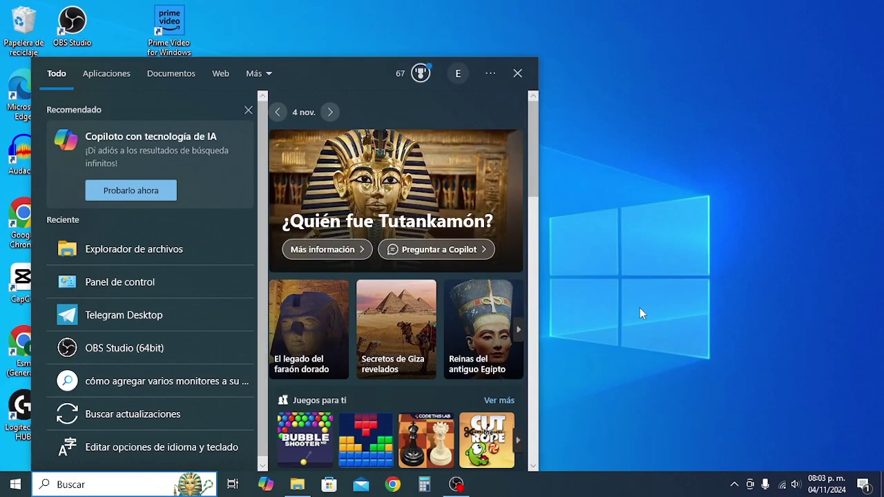
{"action": "type", "text": "blo"}
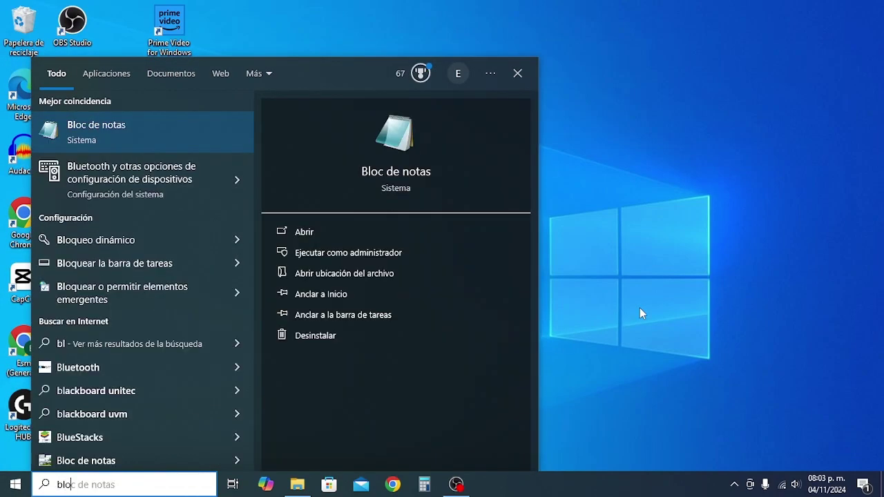
{"action": "type", "text": "od"}
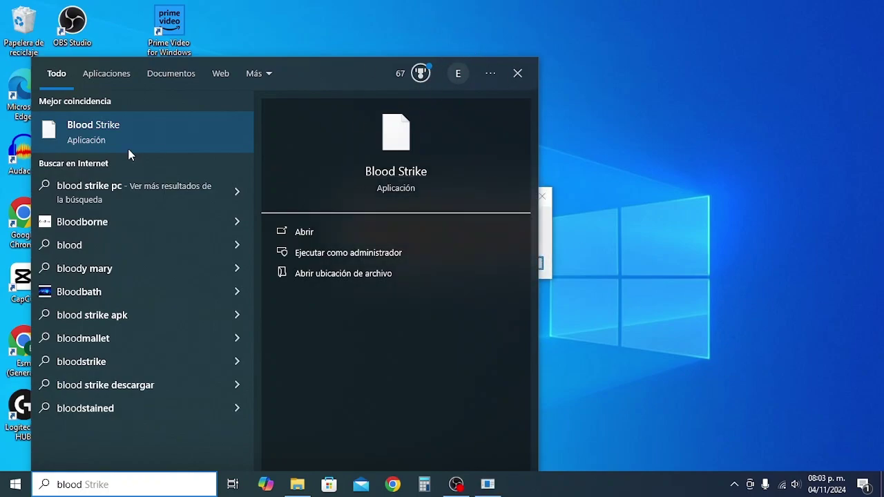
{"action": "right_click", "coordinate": [110, 128]}
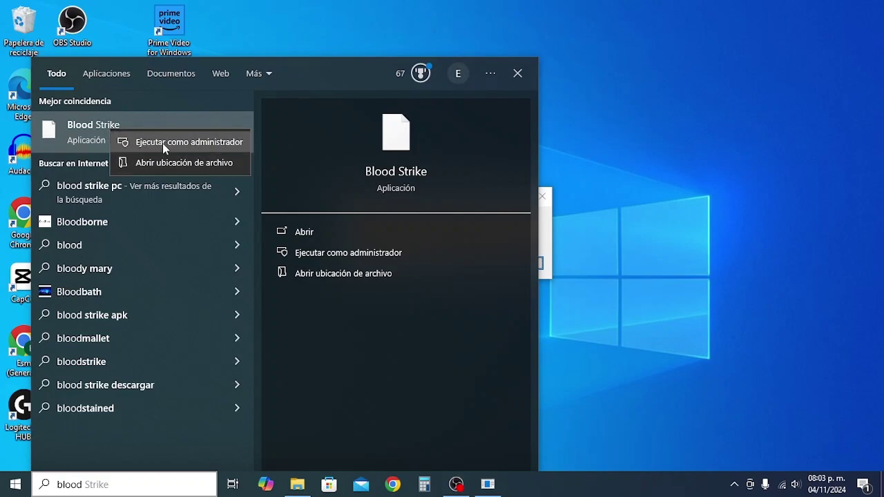
{"action": "left_click", "coordinate": [187, 166]}
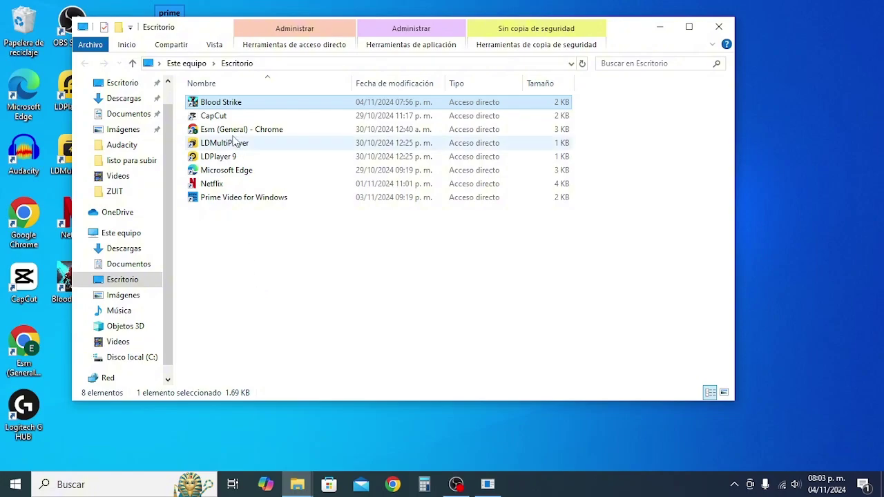
- Delete the Blood Strike shortcut from the Escritorio folder, then close the window and cancel the missing shortcut dialog
{"action": "right_click", "coordinate": [225, 104]}
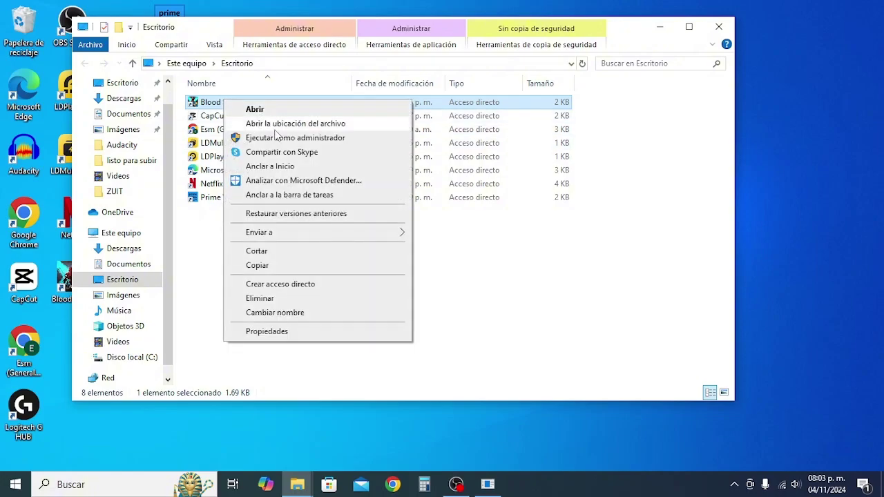
{"action": "left_click", "coordinate": [268, 299]}
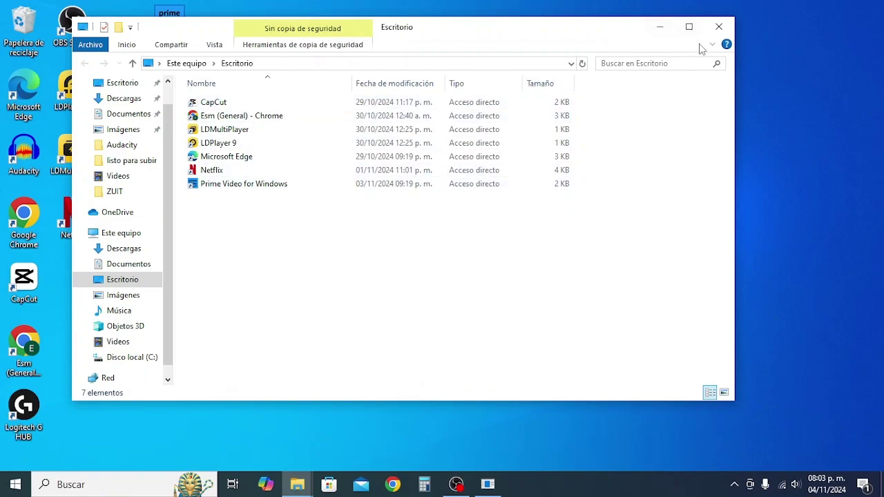
{"action": "left_click", "coordinate": [717, 30]}
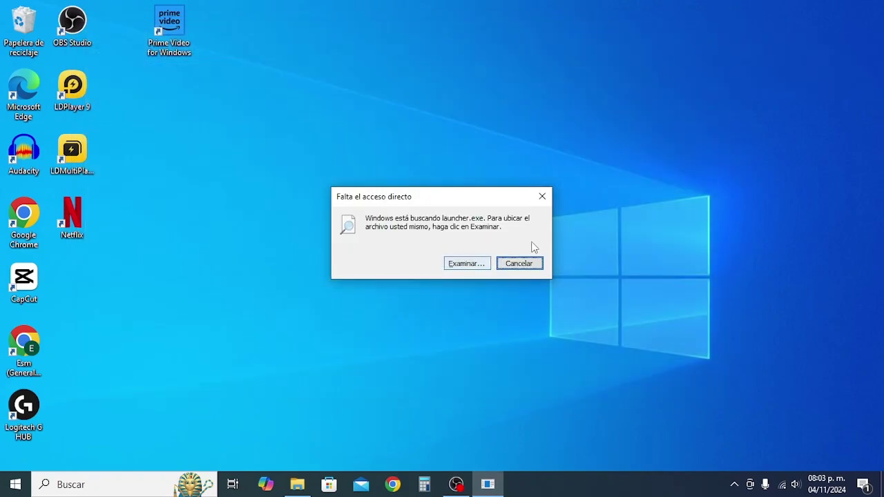
{"action": "left_click", "coordinate": [524, 261]}
- Empty the Papelera de reciclaje, permanently deleting its contents
{"action": "right_click", "coordinate": [11, 19]}
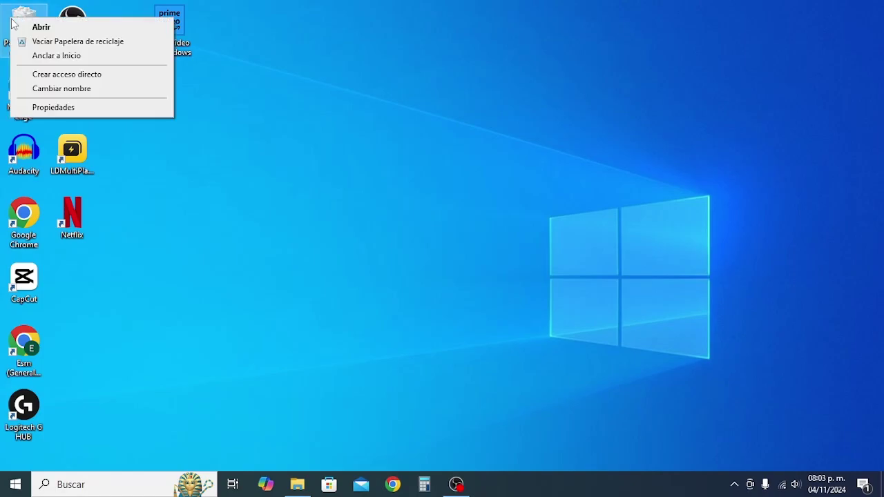
{"action": "left_click", "coordinate": [76, 41]}
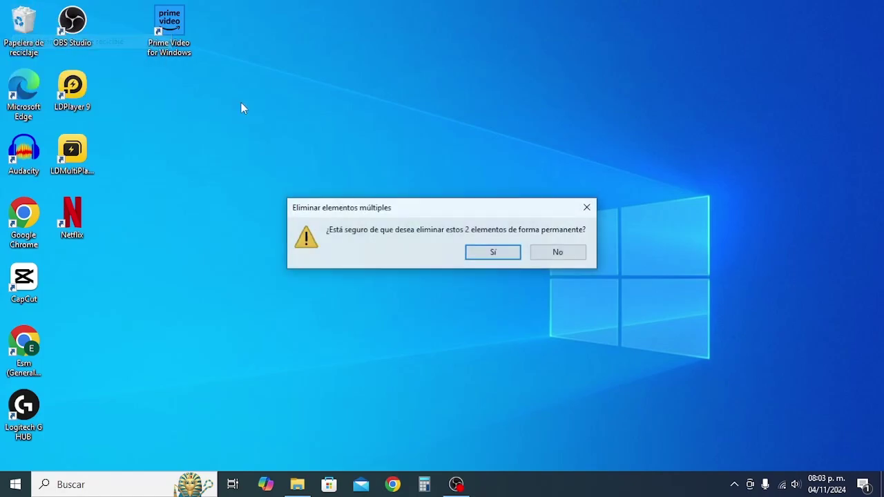
{"action": "left_click", "coordinate": [491, 253]}
- Look through the Start menu's app list for any remaining Blood Strike entry
{"action": "left_click", "coordinate": [15, 484]}
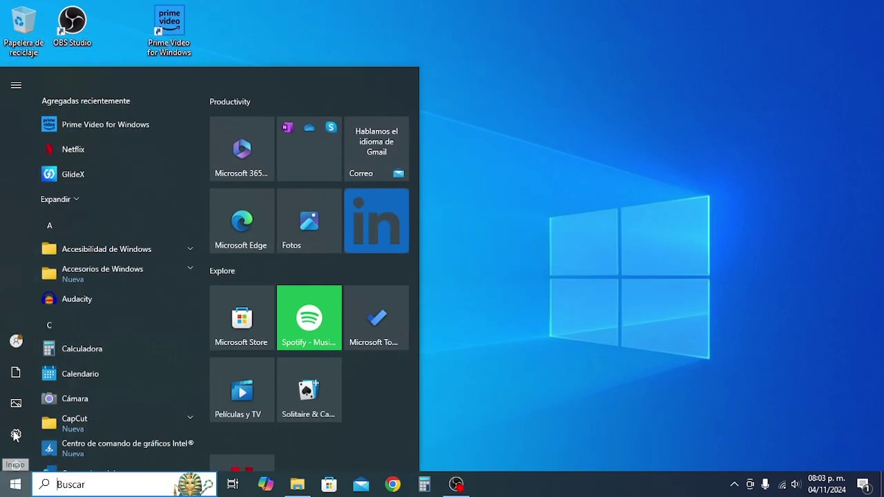
{"action": "scroll", "coordinate": [178, 358], "scroll_direction": "down", "scroll_amount": 8}
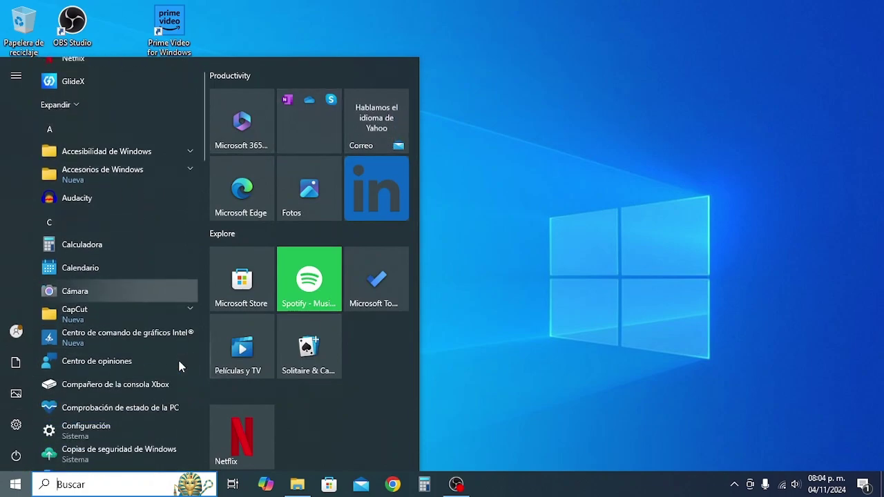
{"action": "scroll", "coordinate": [166, 345], "scroll_direction": "up", "scroll_amount": 8}
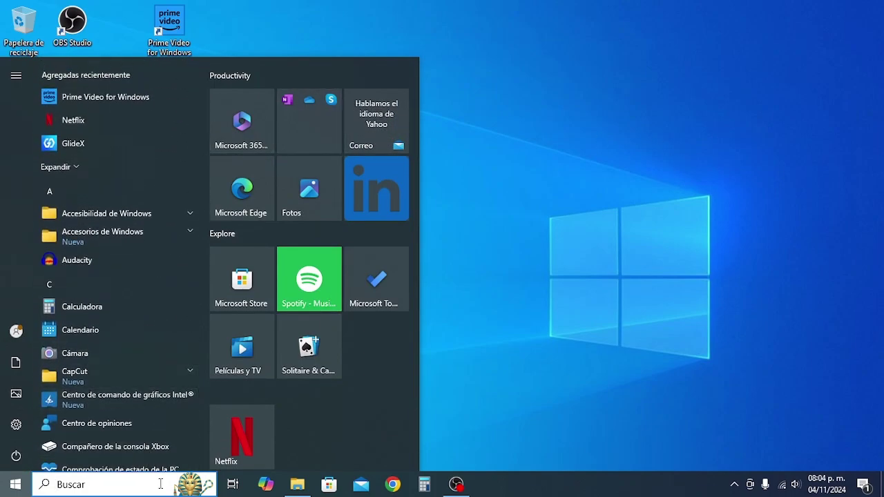
- Search Windows for "blood" to check whether the Blood Strike application is still listed
{"action": "key", "text": "super+s"}
{"action": "type", "text": "netflix"}
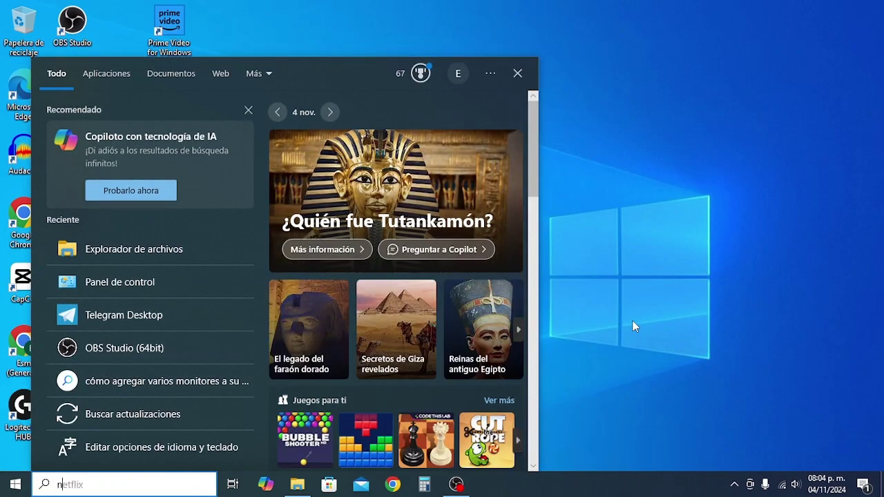
{"action": "key", "text": "BackSpace"}
{"action": "key", "text": "BackSpace"}
{"action": "key", "text": "BackSpace"}
{"action": "key", "text": "BackSpace"}
{"action": "key", "text": "BackSpace"}
{"action": "key", "text": "BackSpace"}
{"action": "key", "text": "BackSpace"}
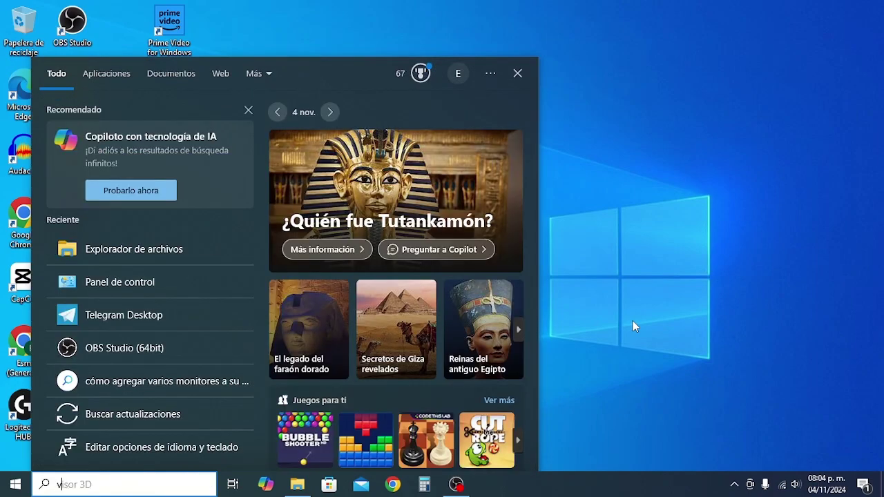
{"action": "type", "text": "v"}
{"action": "key", "text": "BackSpace"}
{"action": "type", "text": "blood"}
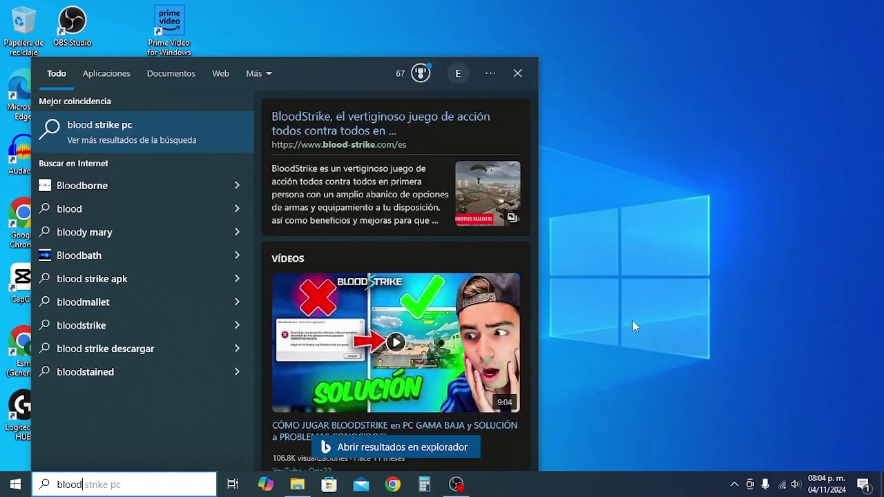
- Open the "blood strike pc" web results in Microsoft Edge, dismiss the recommended browser settings prompt, and close the browser
{"action": "left_click", "coordinate": [125, 131]}
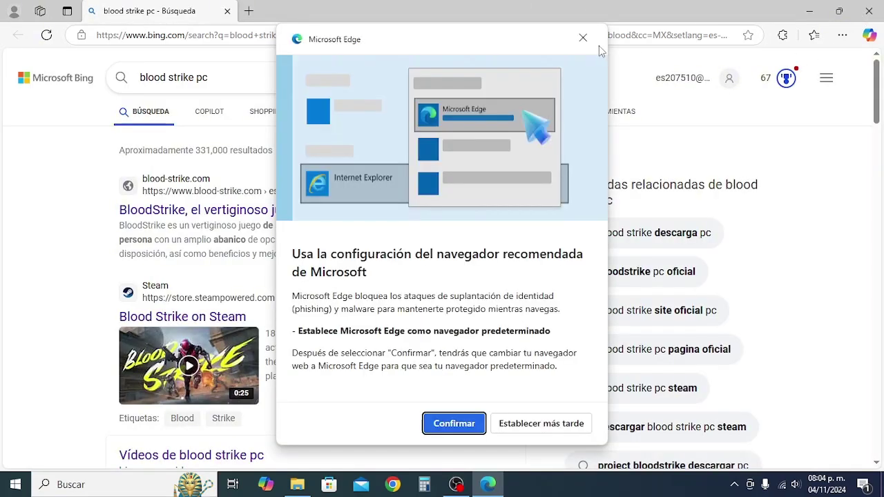
{"action": "left_click", "coordinate": [583, 38]}
{"action": "left_click", "coordinate": [868, 11]}
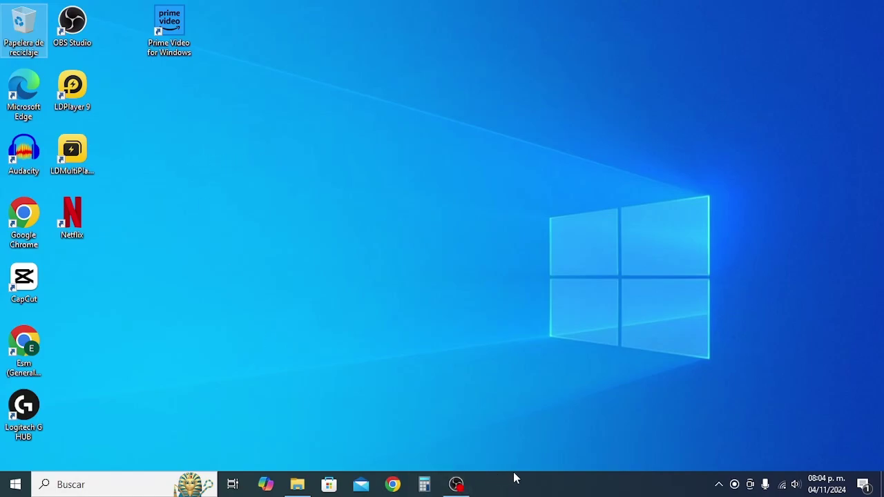
{"action": "left_click", "coordinate": [723, 492]}
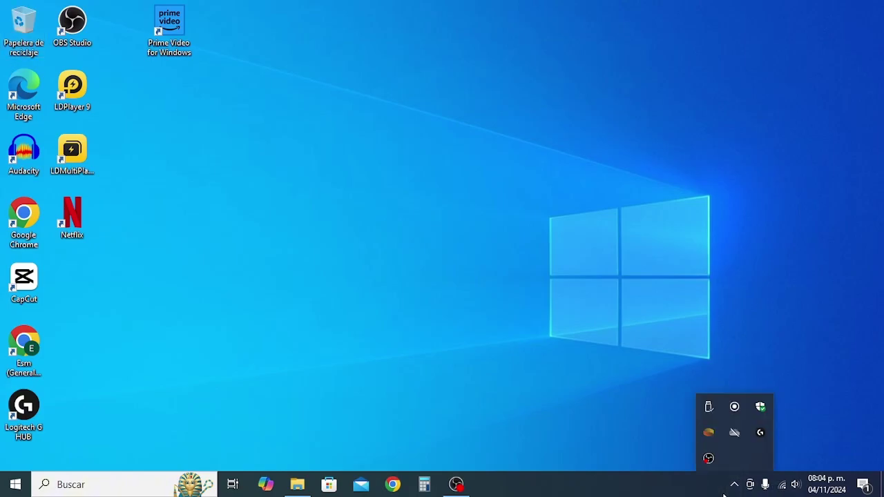
{"action": "left_click", "coordinate": [659, 492]}
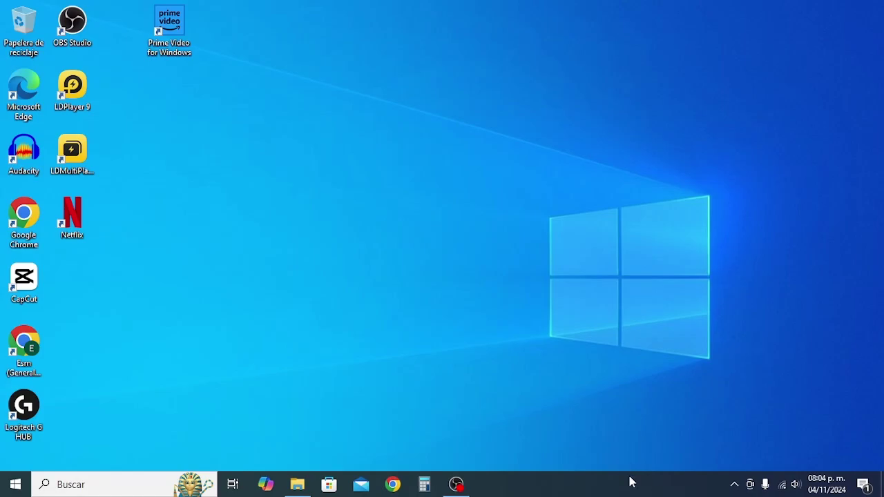
{"action": "left_click", "coordinate": [735, 486]}
{"action": "left_click", "coordinate": [735, 485]}
{"action": "mouse_move", "coordinate": [458, 484]}
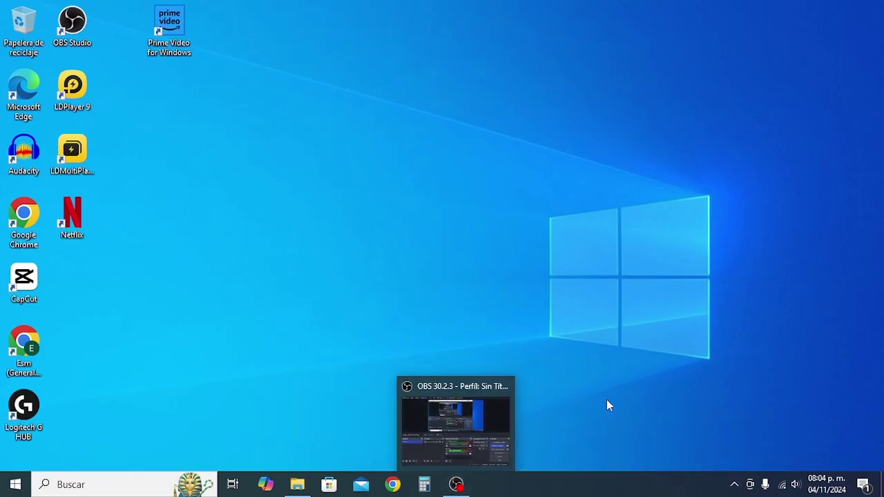